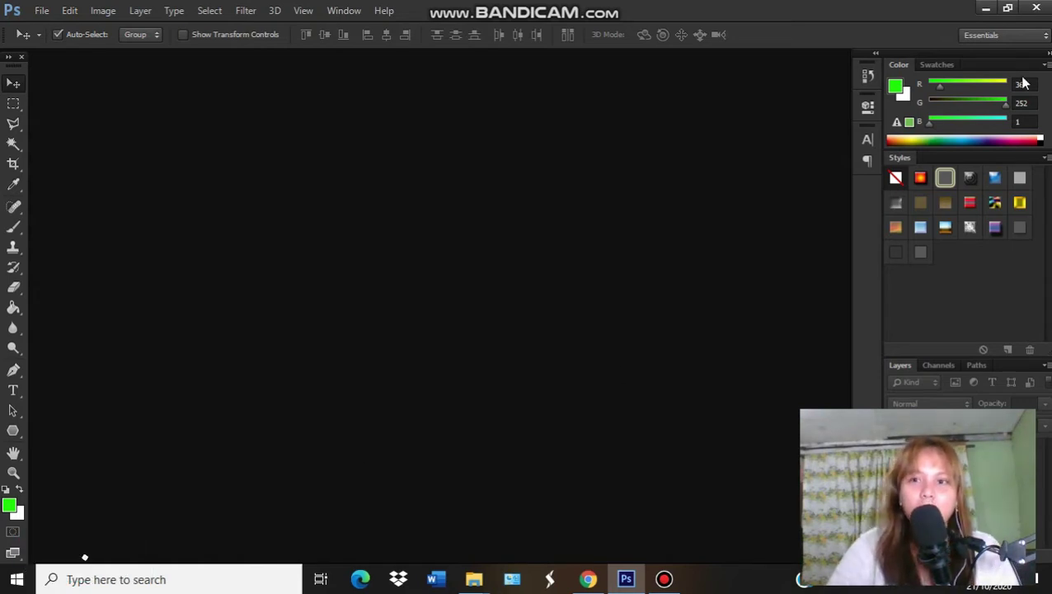
left_click(985, 8)
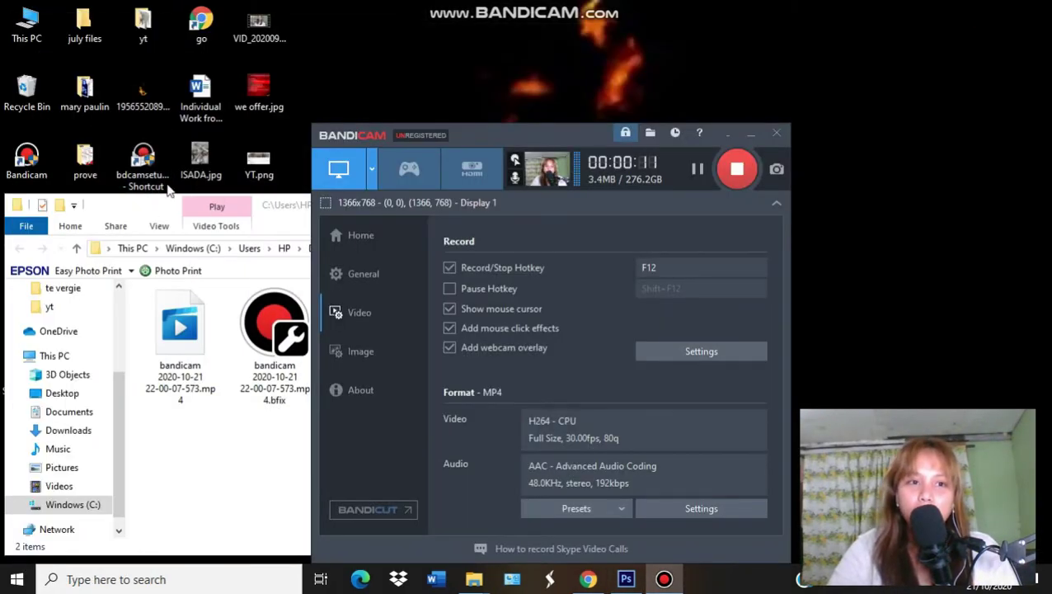
left_click(588, 580)
left_click(625, 579)
left_click(625, 579)
left_click(625, 580)
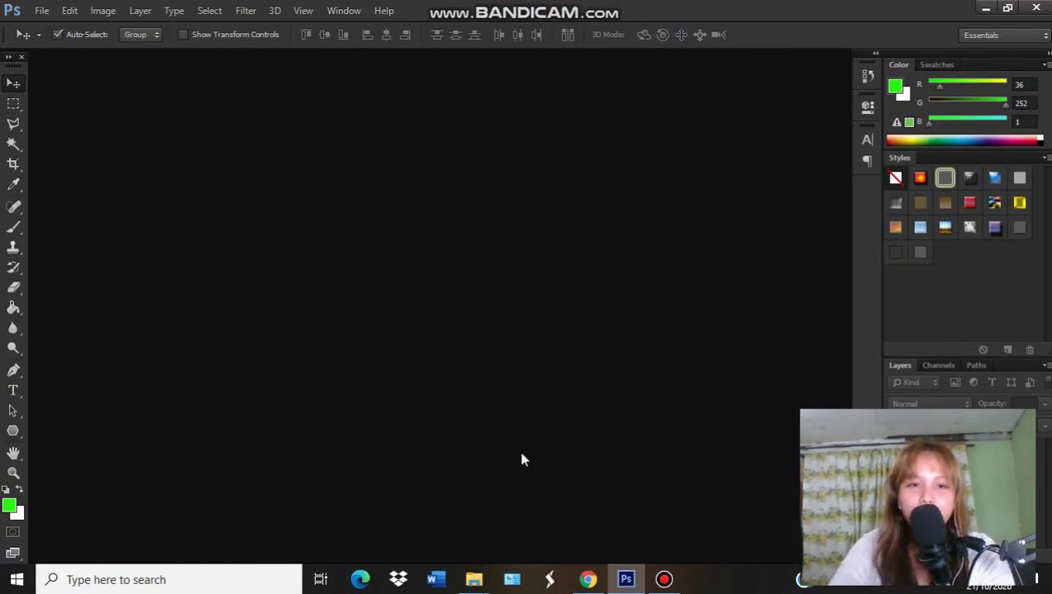
- Open the chair image yt.jpg from the yt folder and view it at 200%
double_click(503, 341)
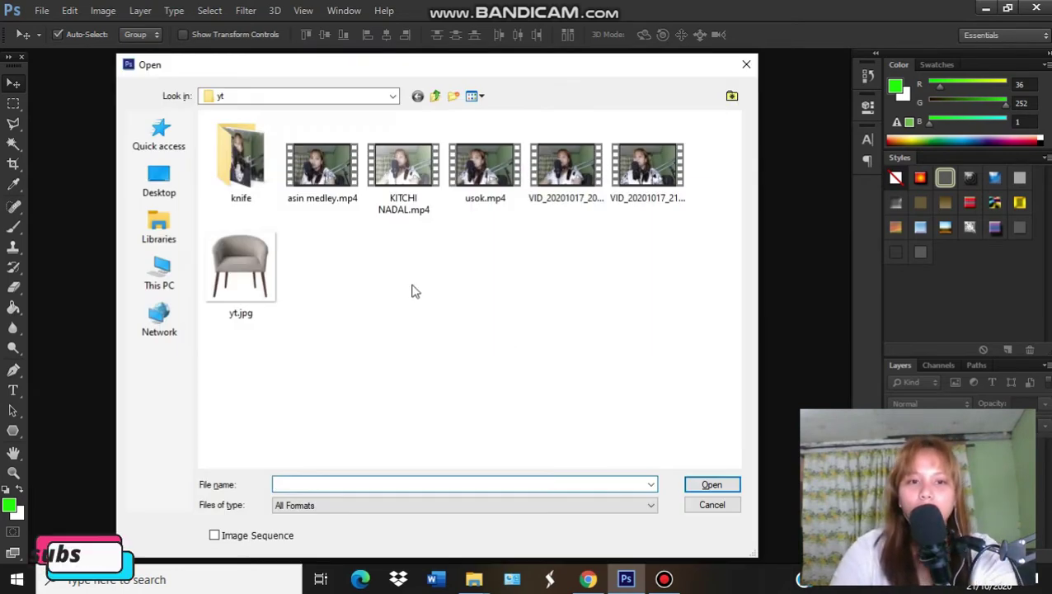
left_click(241, 276)
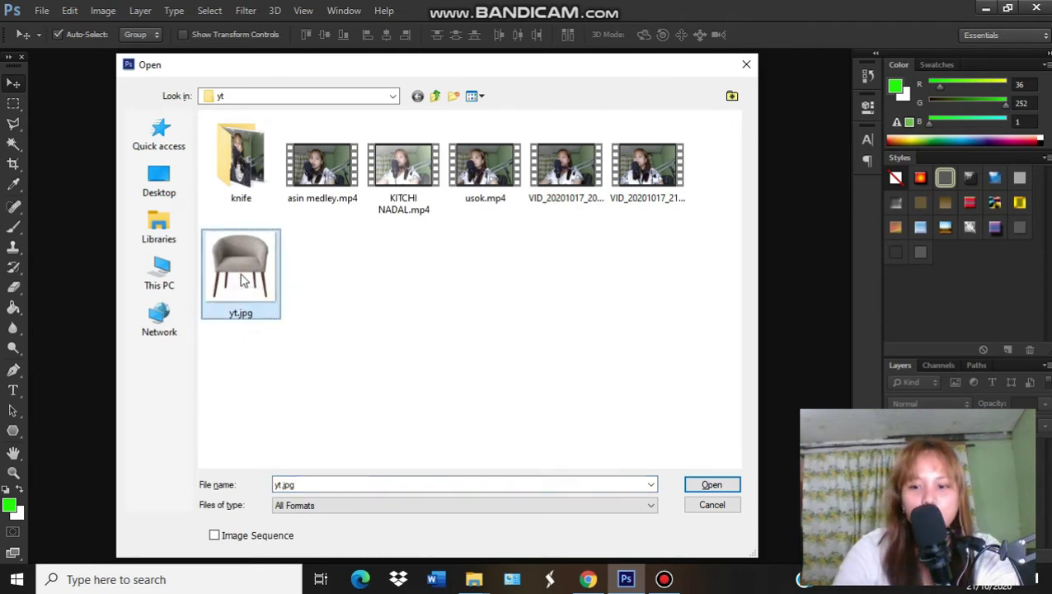
double_click(240, 281)
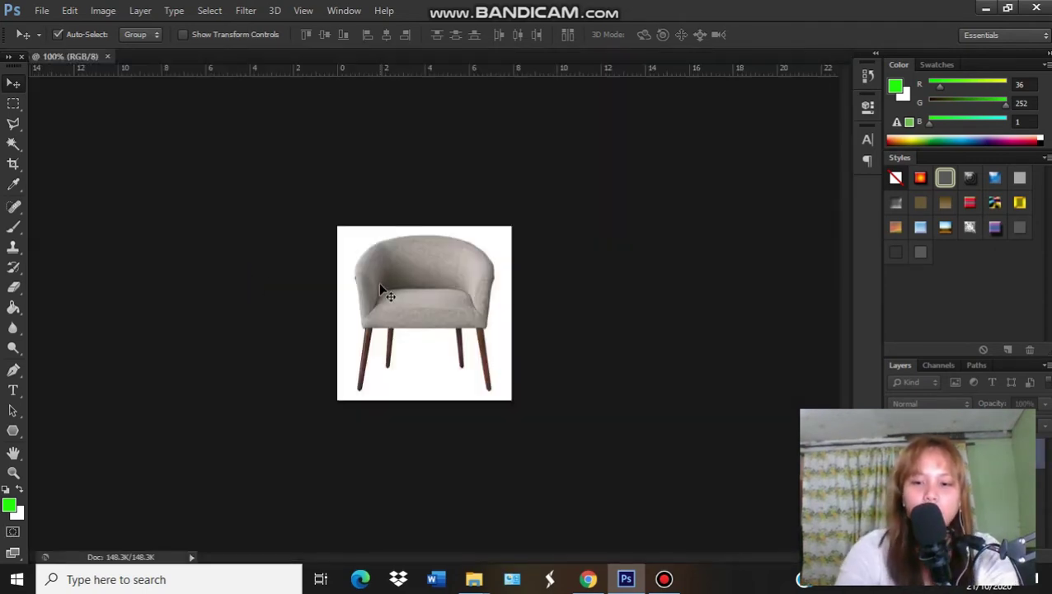
key("ctrl+plus")
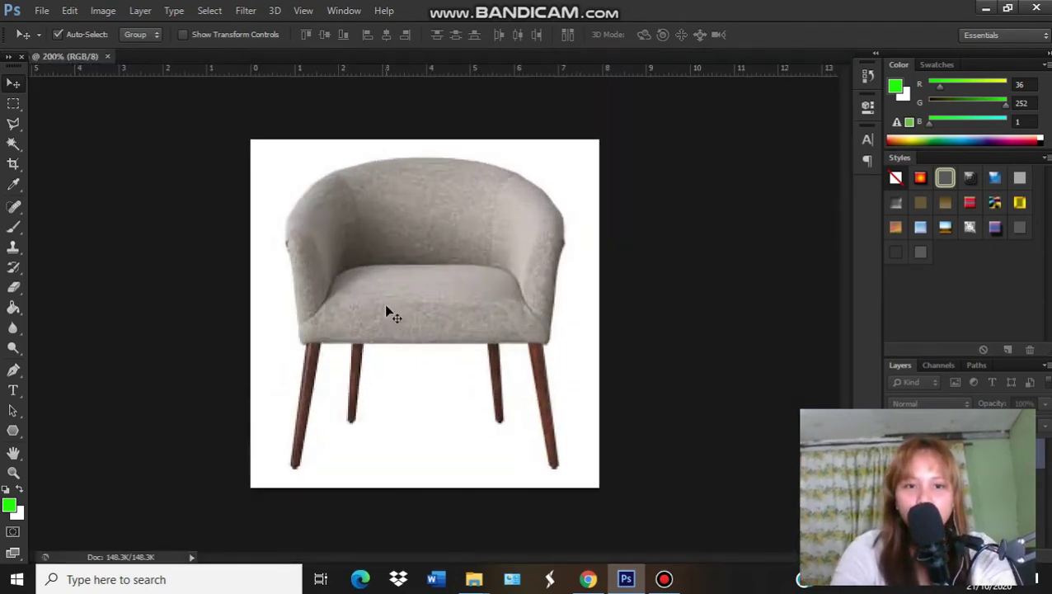
key("ctrl+plus")
key("ctrl+minus")
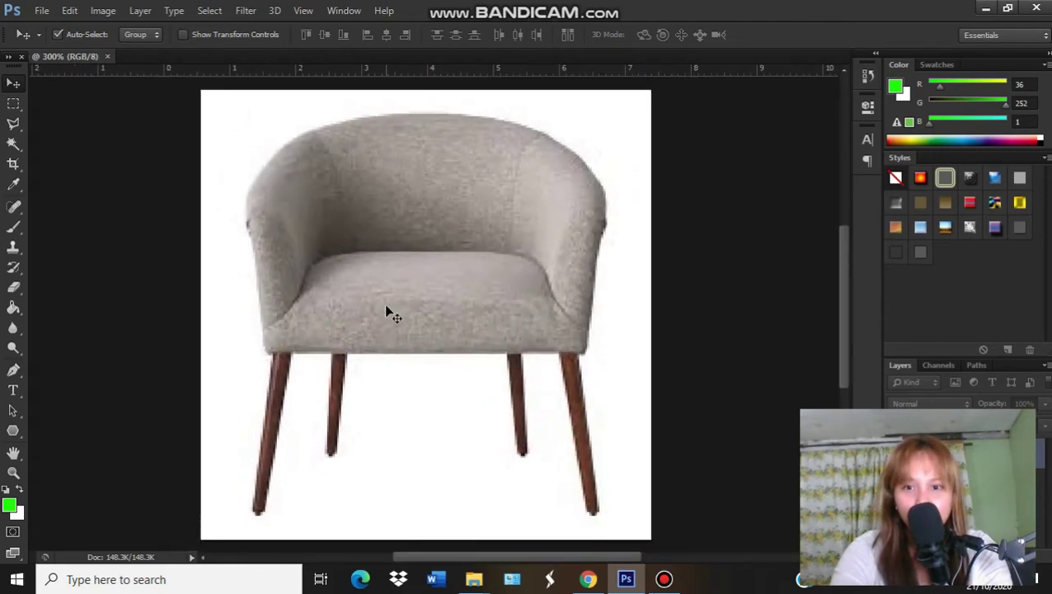
key("ctrl+plus")
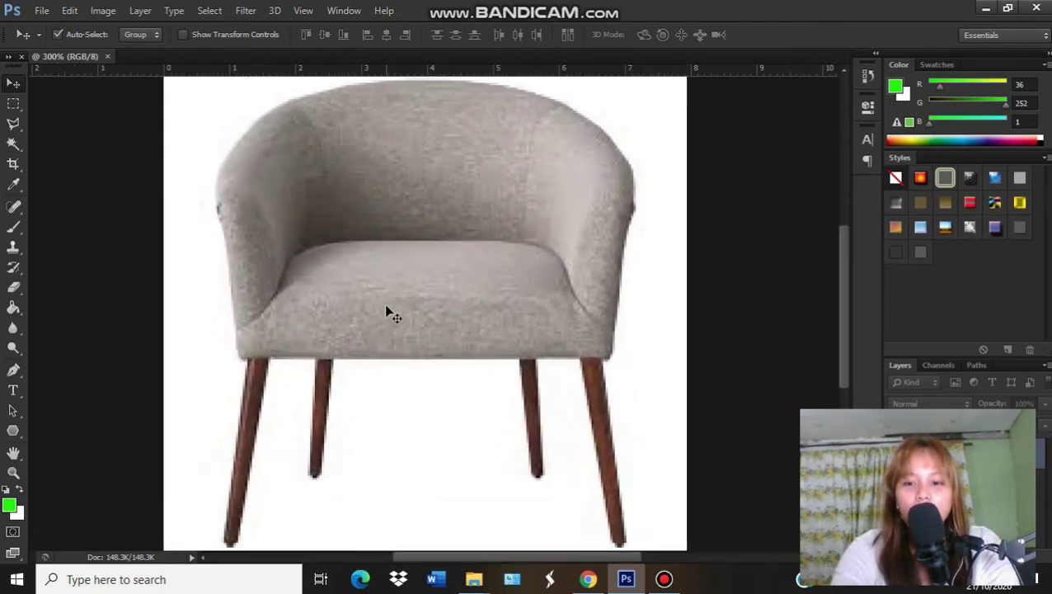
key("ctrl+minus")
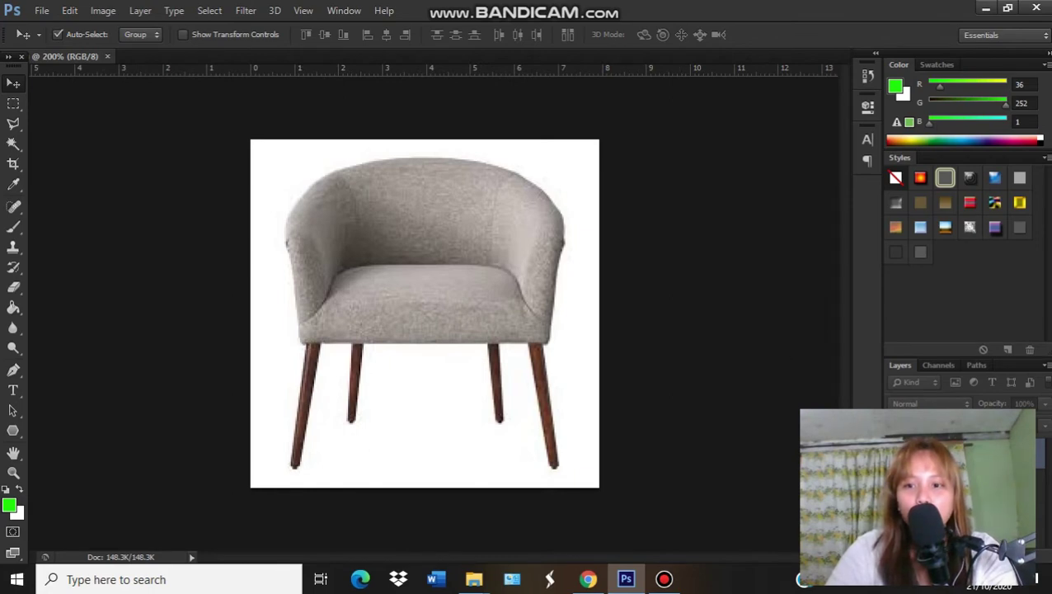
- Convert the locked background into a regular layer named Layer 0 with Normal mode and 100% opacity
double_click(949, 453)
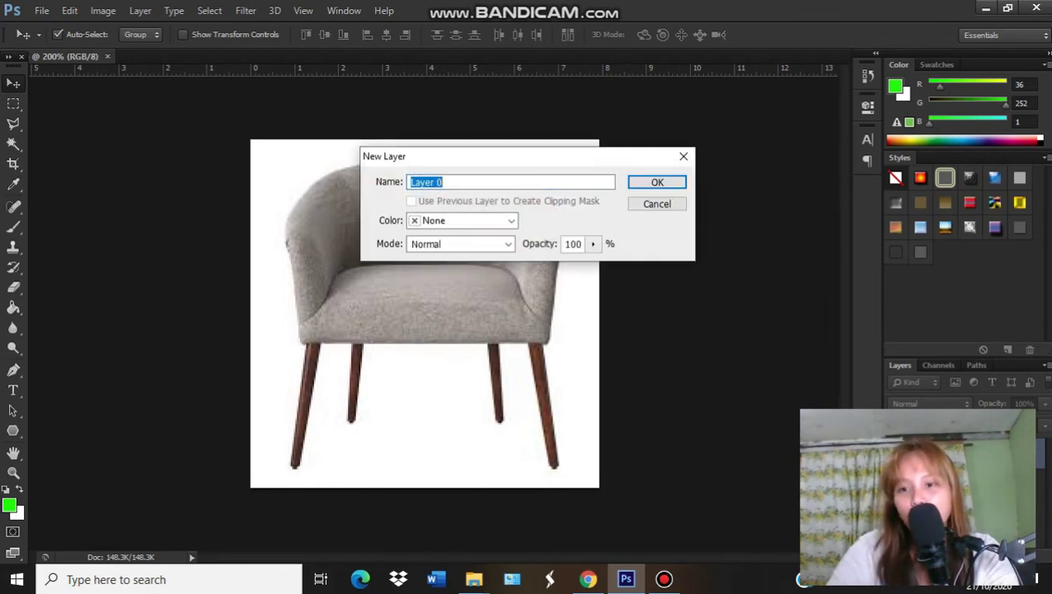
left_click(657, 182)
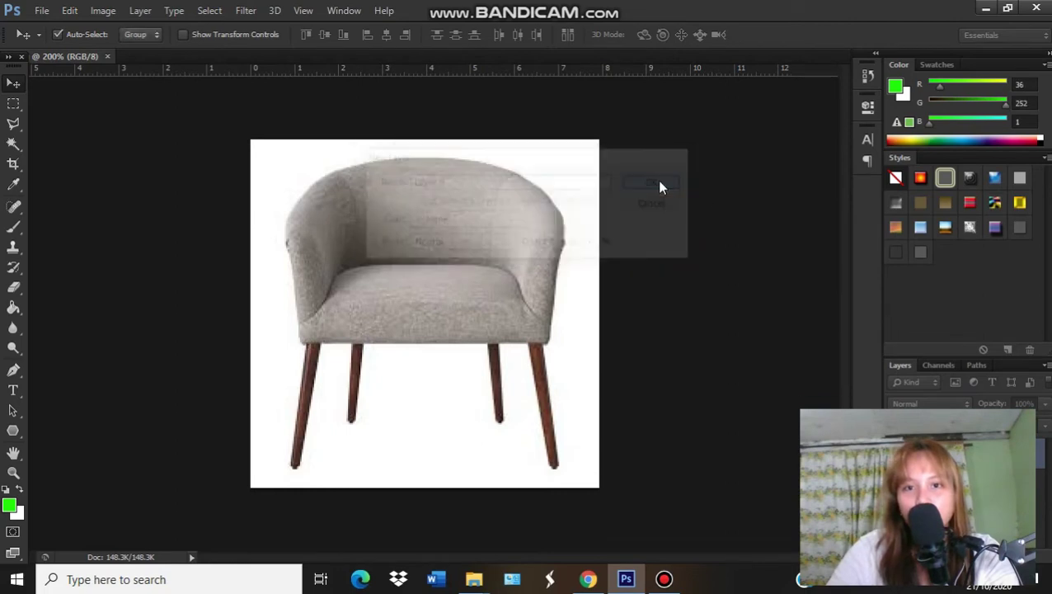
mouse_move(312, 294)
left_mouse_down()
mouse_move(352, 305)
mouse_move(394, 297)
mouse_move(308, 294)
left_mouse_up()
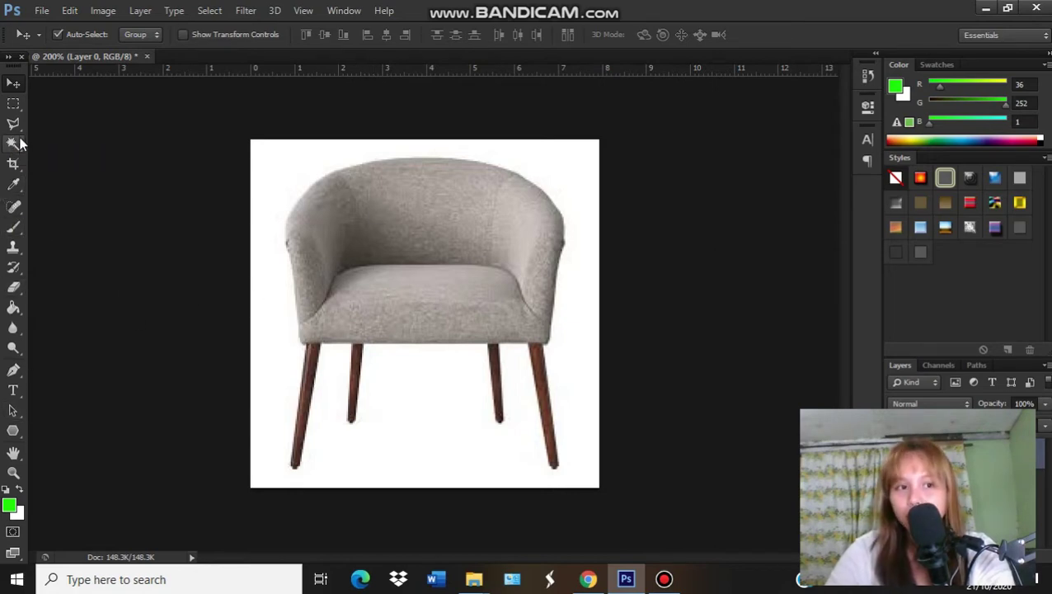
- Try a Quick Mask selection by brushing the white area beside the chair's left arm, and deselect it
left_click(14, 225)
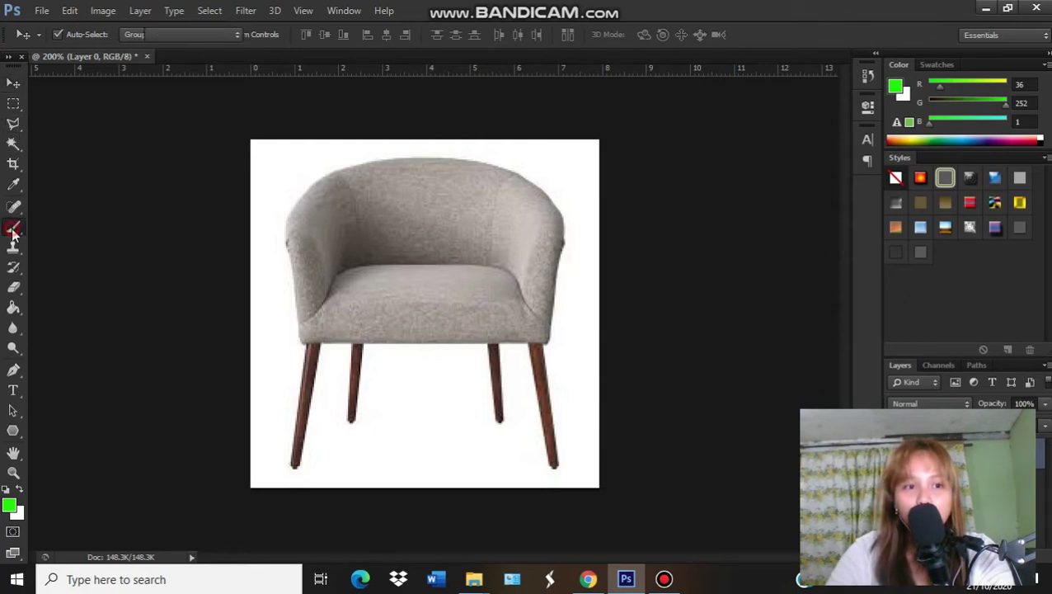
left_click(14, 532)
left_click_drag(196, 282, 207, 319)
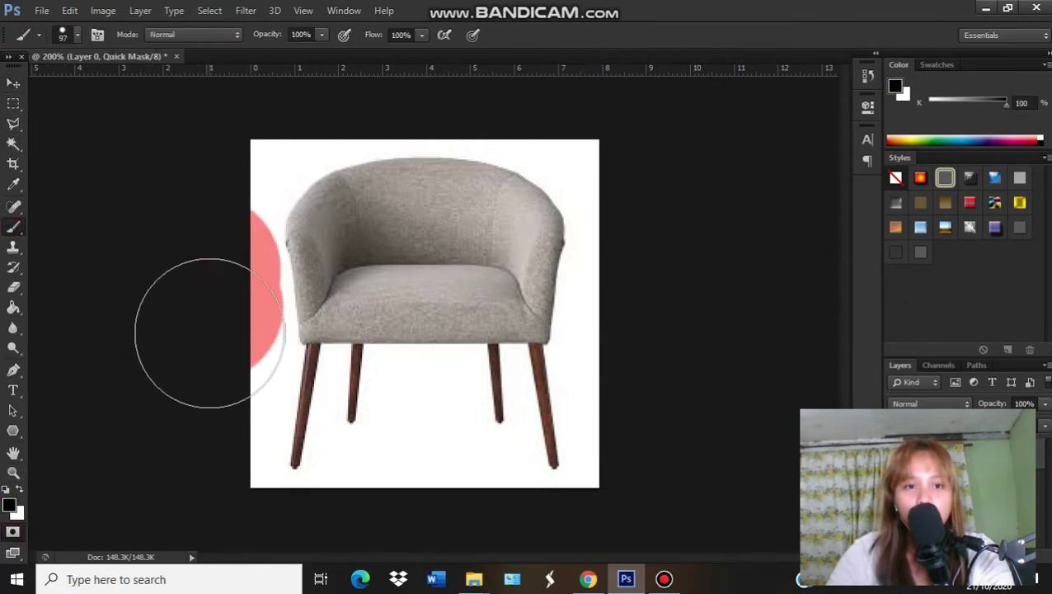
left_click(13, 532)
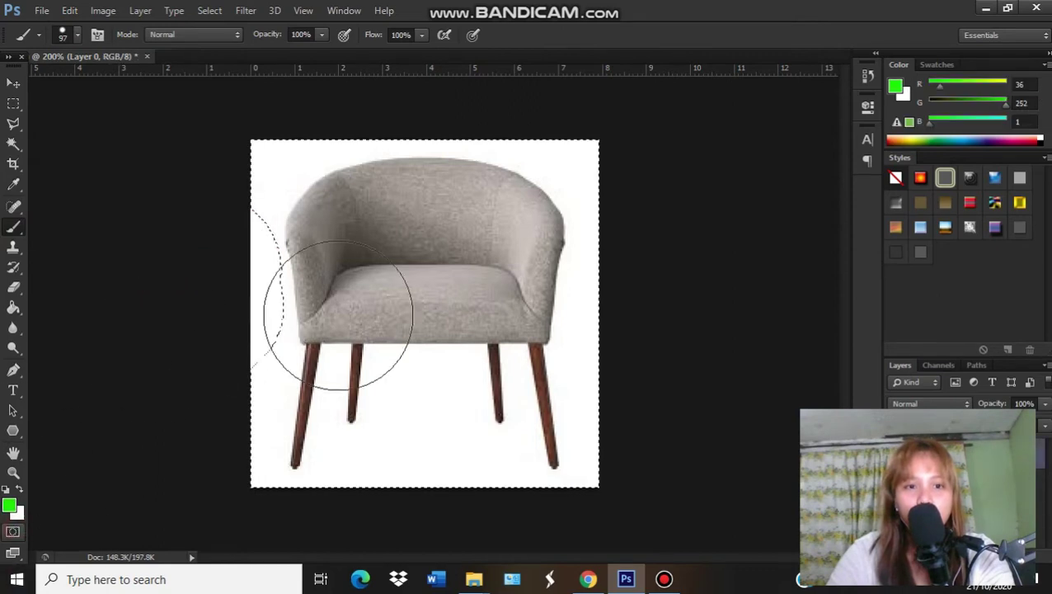
key("ctrl+d")
- Start a Polygonal Lasso outline at the chair's upper-left curve and trace down the left arm to the seat's lower corner
left_click(18, 125)
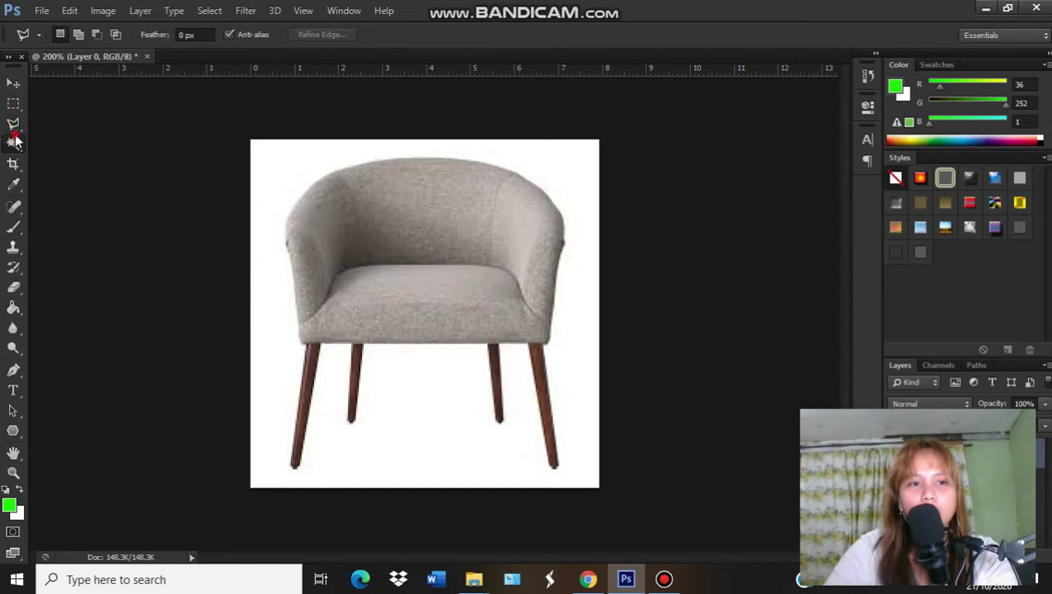
left_click(16, 142)
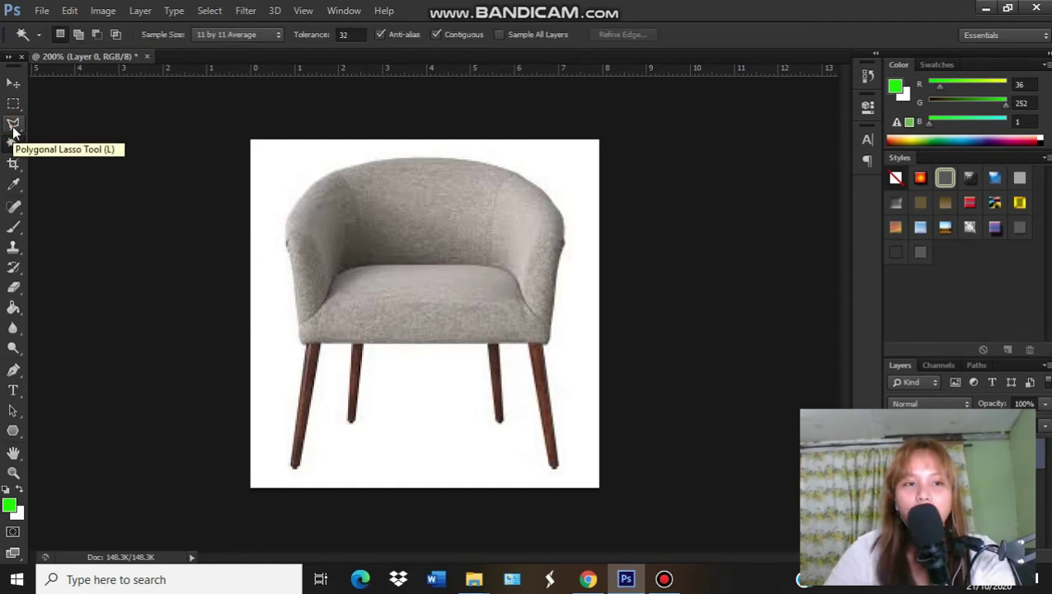
left_click(12, 124)
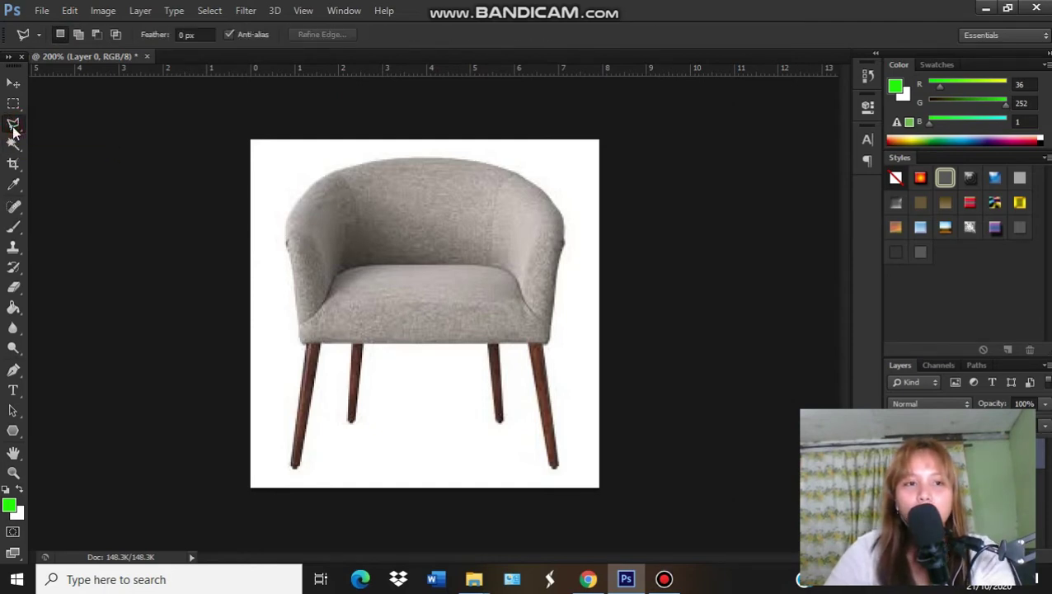
left_click(310, 193)
left_click(292, 209)
left_click(287, 230)
left_click(289, 249)
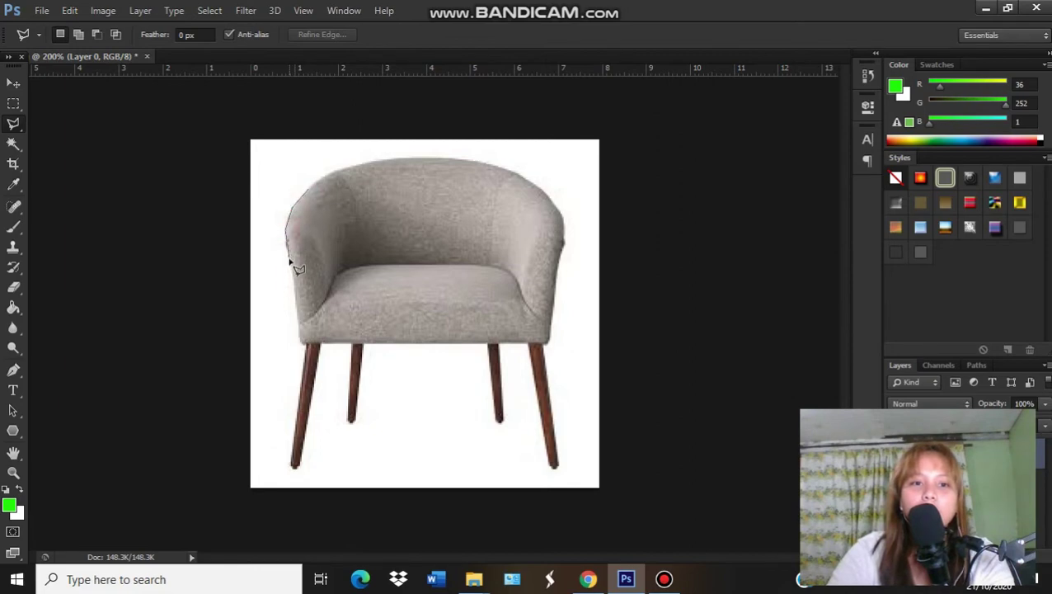
left_click(290, 276)
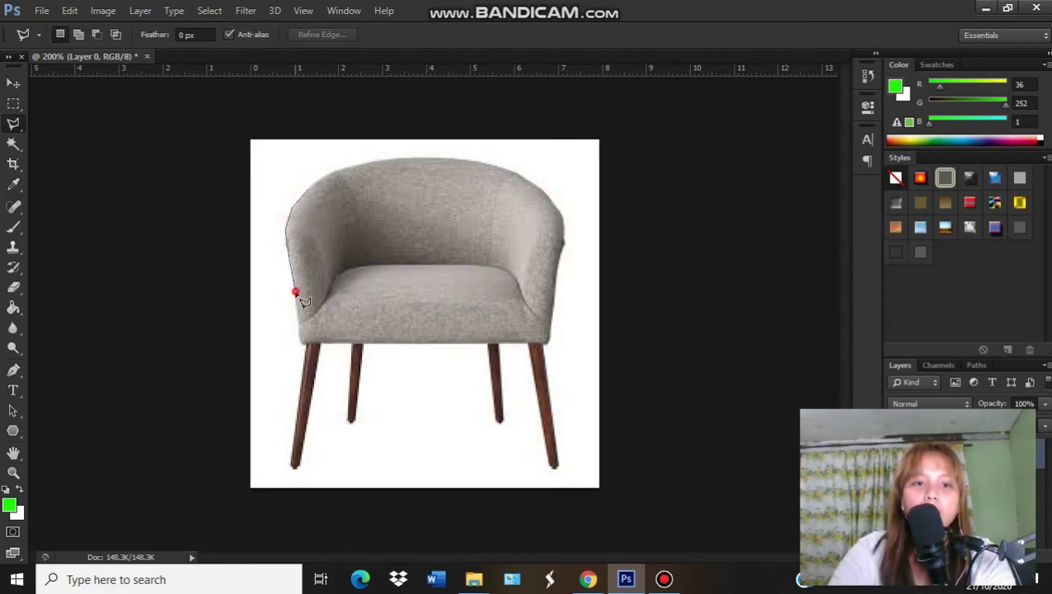
left_click(296, 312)
left_click(298, 335)
left_click(304, 345)
- Continue the lasso outline around the chair's legs and along the seat's underside to the foot of the front-right leg
left_click(294, 467)
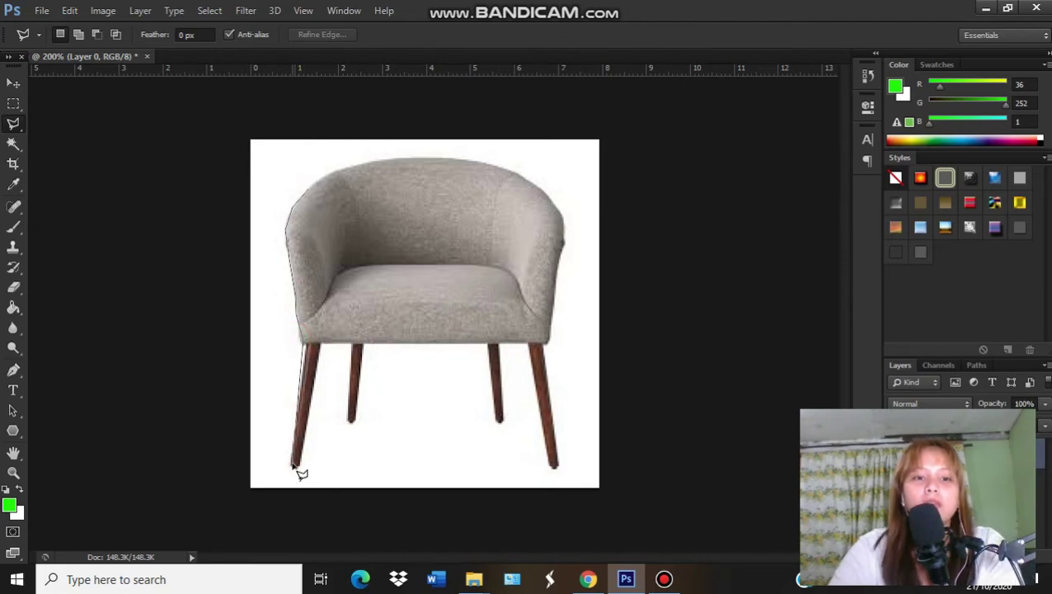
left_click(298, 465)
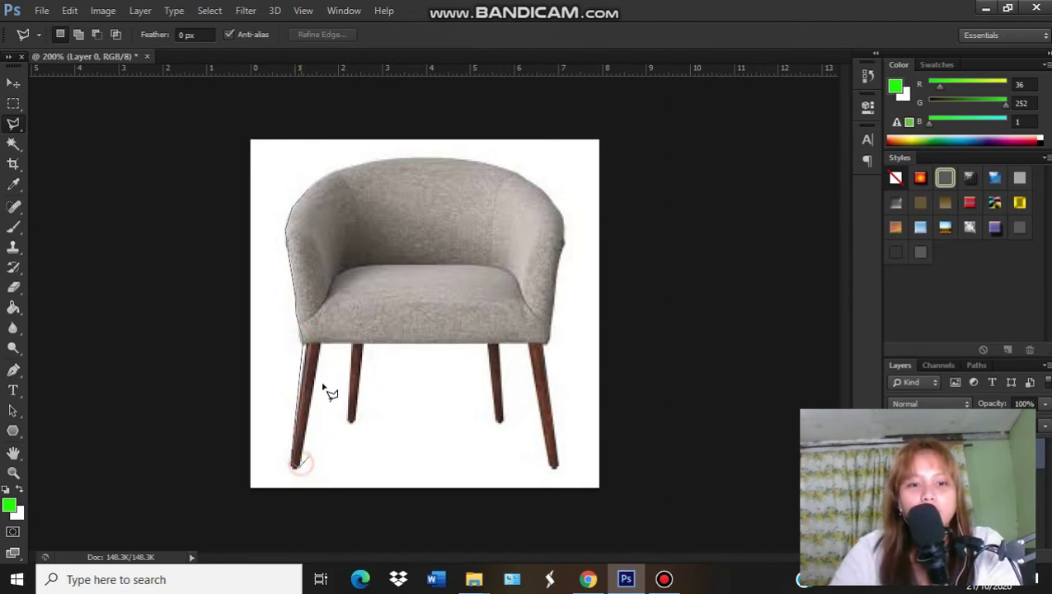
left_click(323, 345)
left_click(352, 345)
left_click(353, 421)
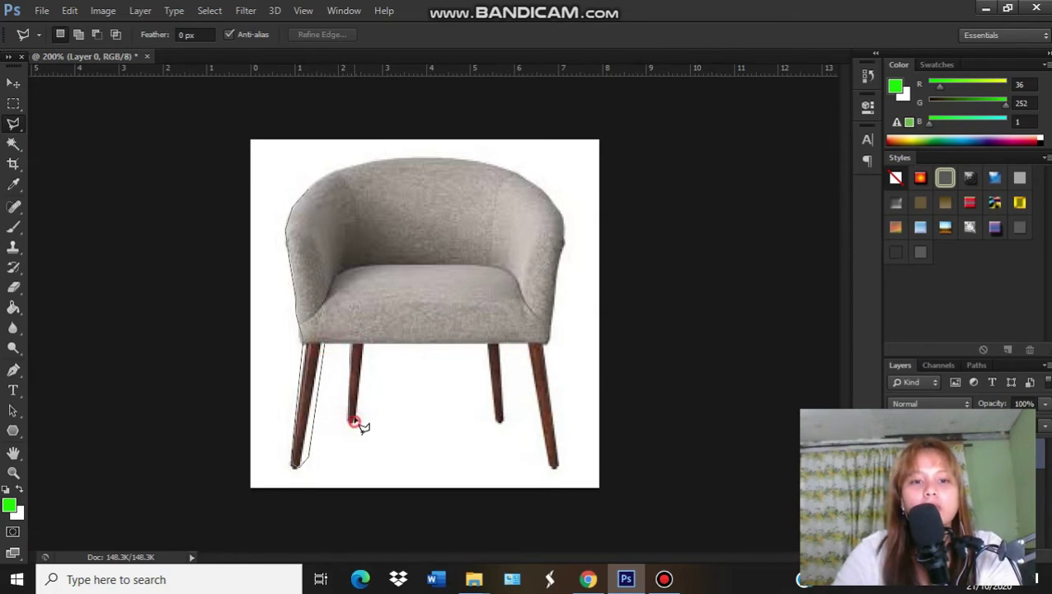
left_click(364, 345)
left_click(489, 345)
left_click(500, 421)
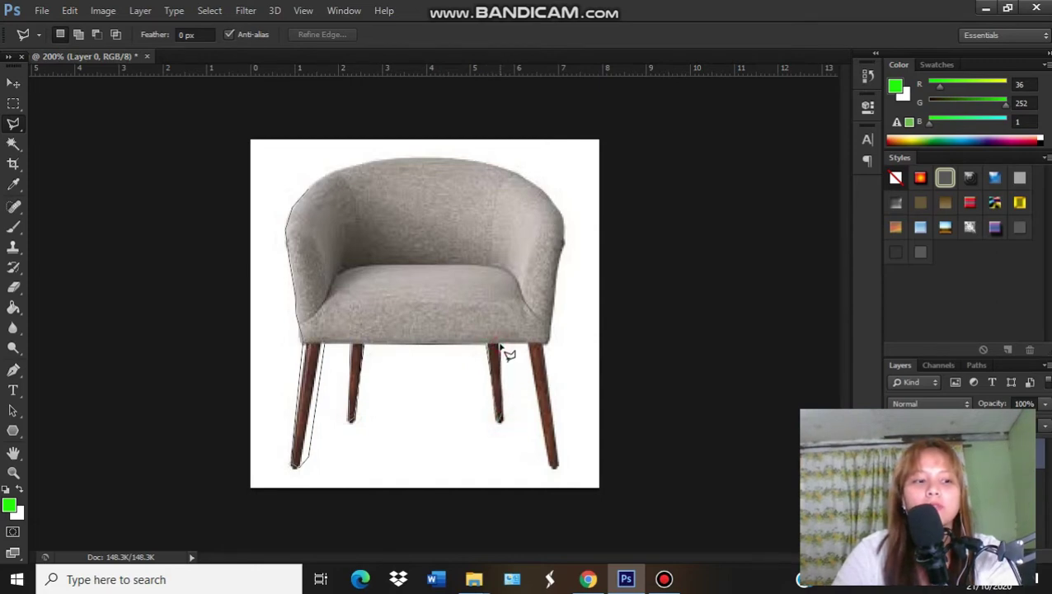
left_click(502, 345)
left_click(532, 345)
left_click(557, 468)
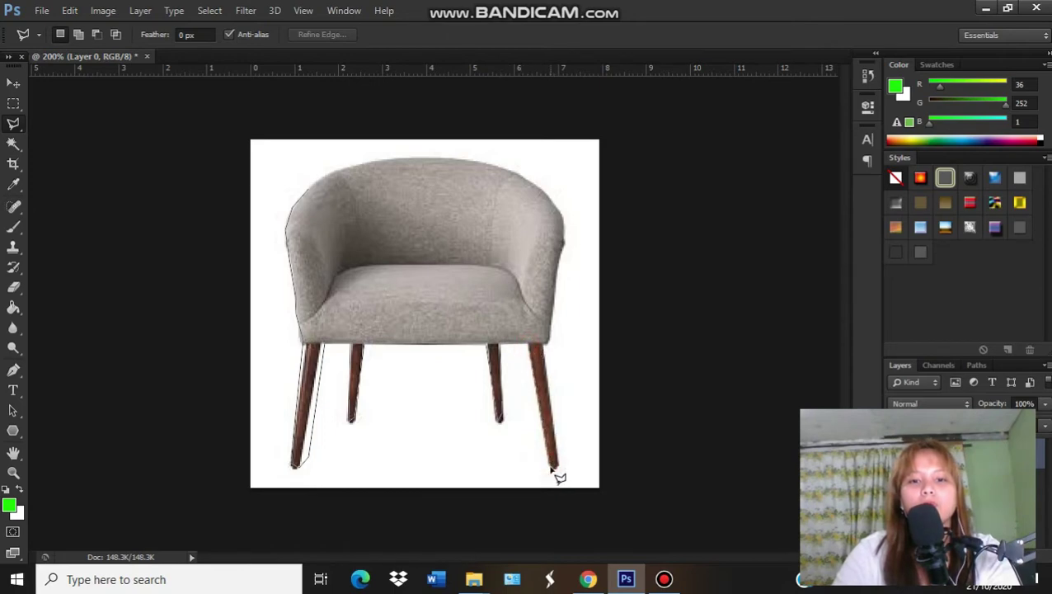
- Trace up the chair's right side and across the backrest, closing the lasso selection at its starting point
left_click(546, 340)
left_click(549, 329)
left_click(559, 266)
left_click(565, 246)
left_click(567, 228)
left_click(560, 212)
left_click(542, 189)
left_click(519, 175)
left_click(493, 167)
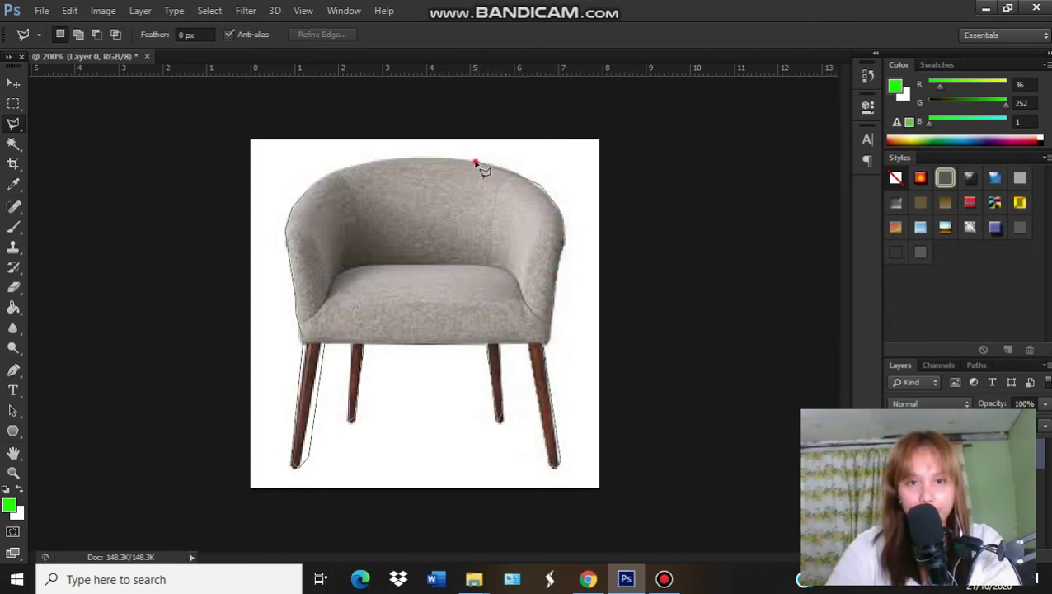
left_click(369, 168)
left_click(343, 170)
left_click(302, 191)
left_click(309, 195)
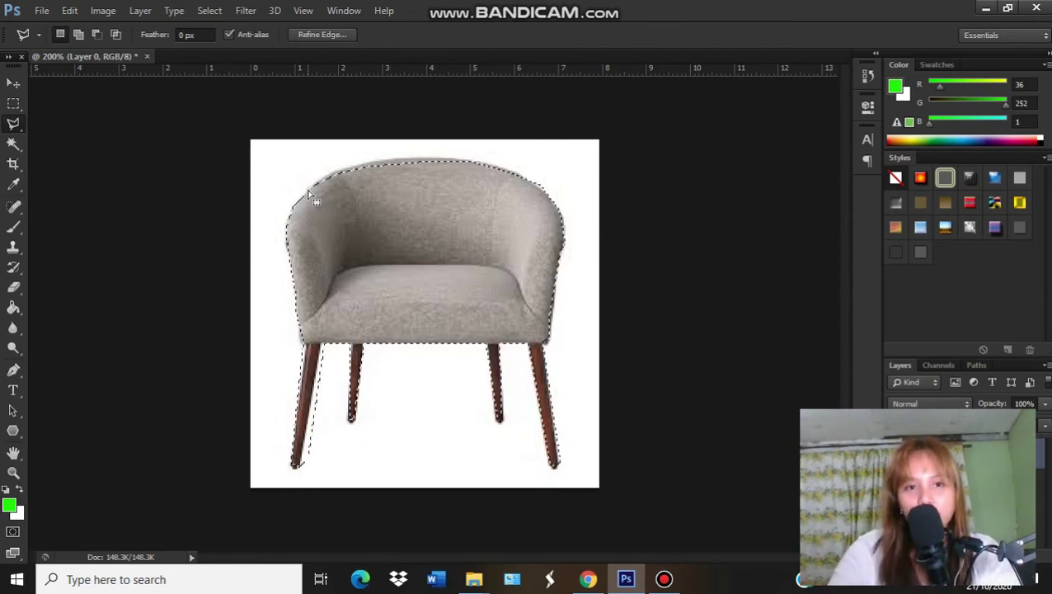
- Invert the chair selection, delete the white background and deselect
right_click(492, 149)
left_click(534, 176)
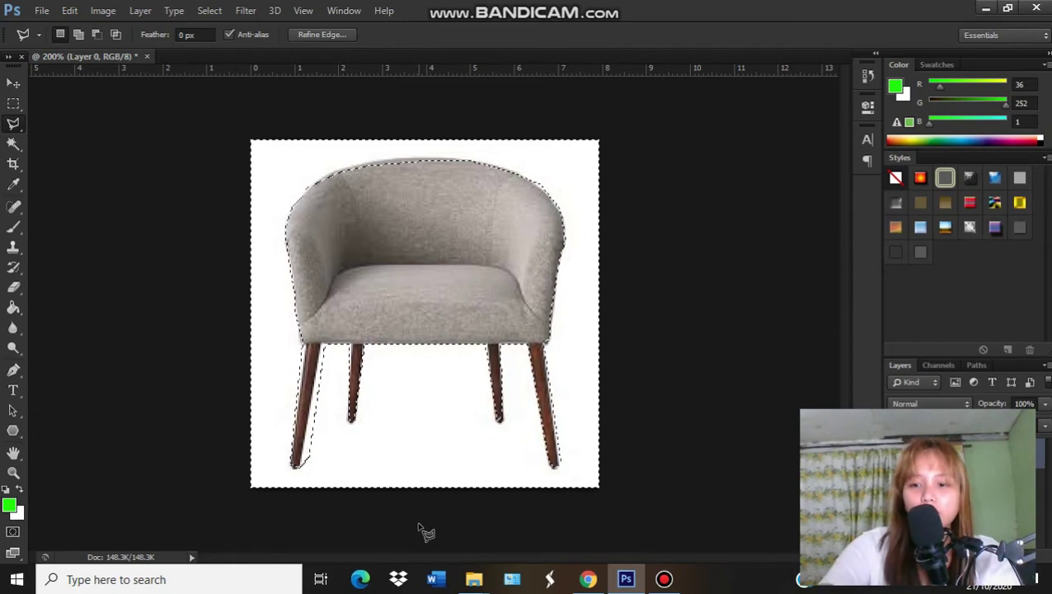
key("Delete")
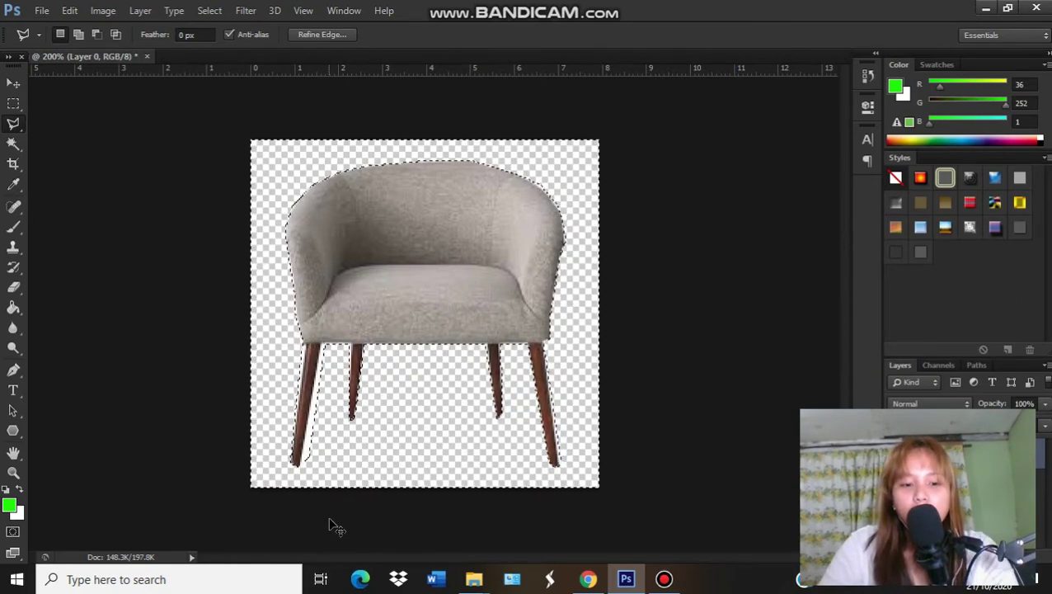
key("ctrl+d")
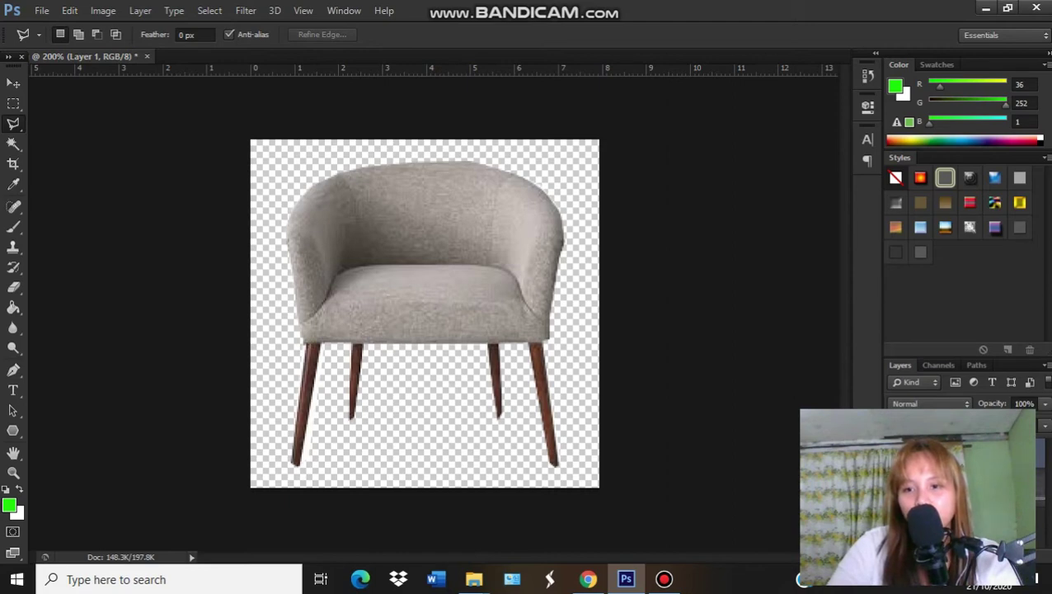
- Fill the new layer behind the chair with the bright green foreground colour using the Paint Bucket, and undo the fill
scroll(957, 495, "down", 2)
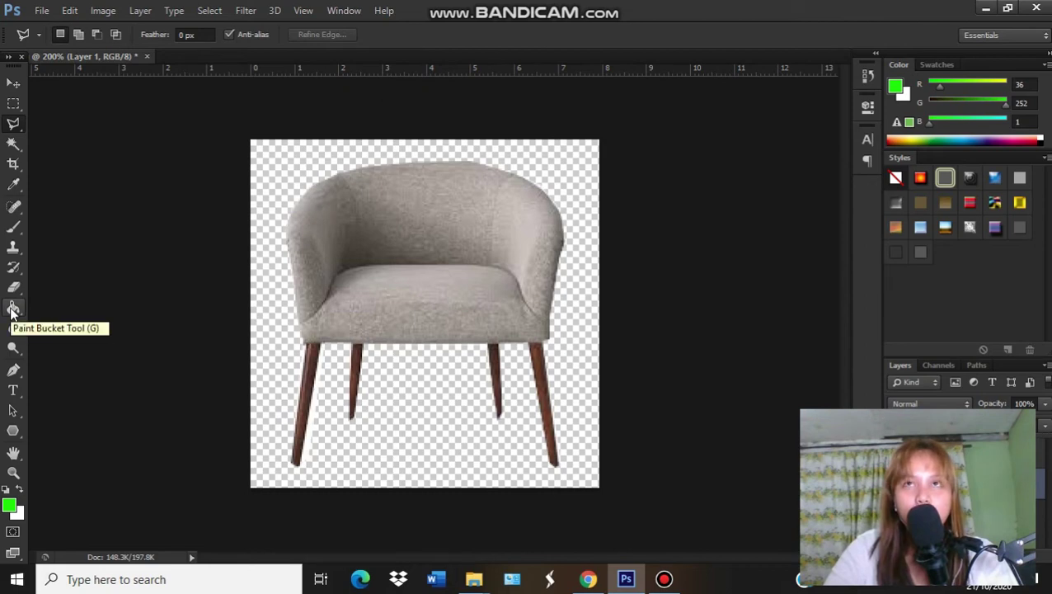
left_click(12, 309)
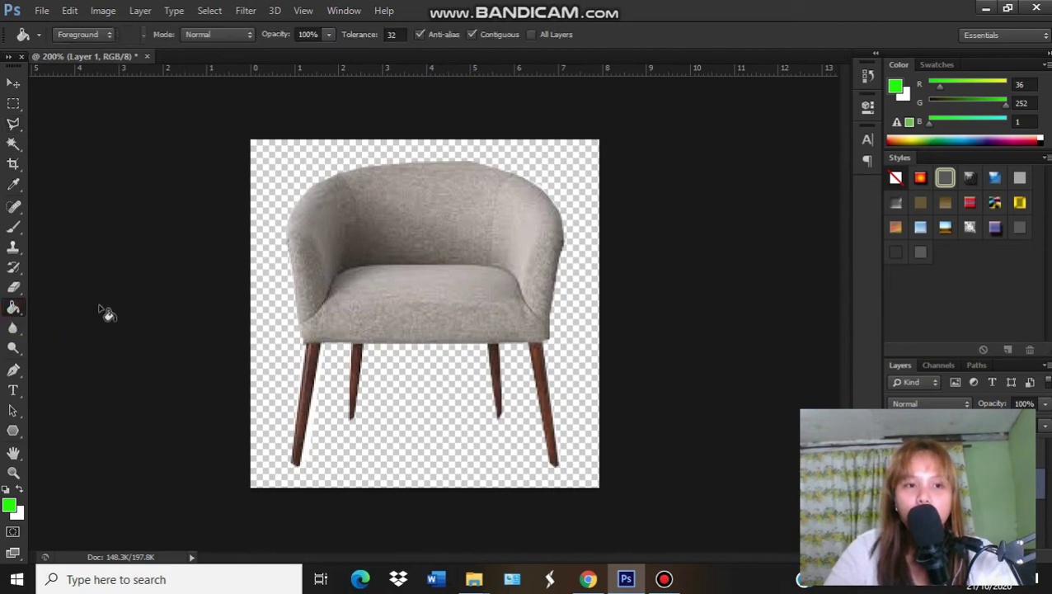
left_click(258, 201)
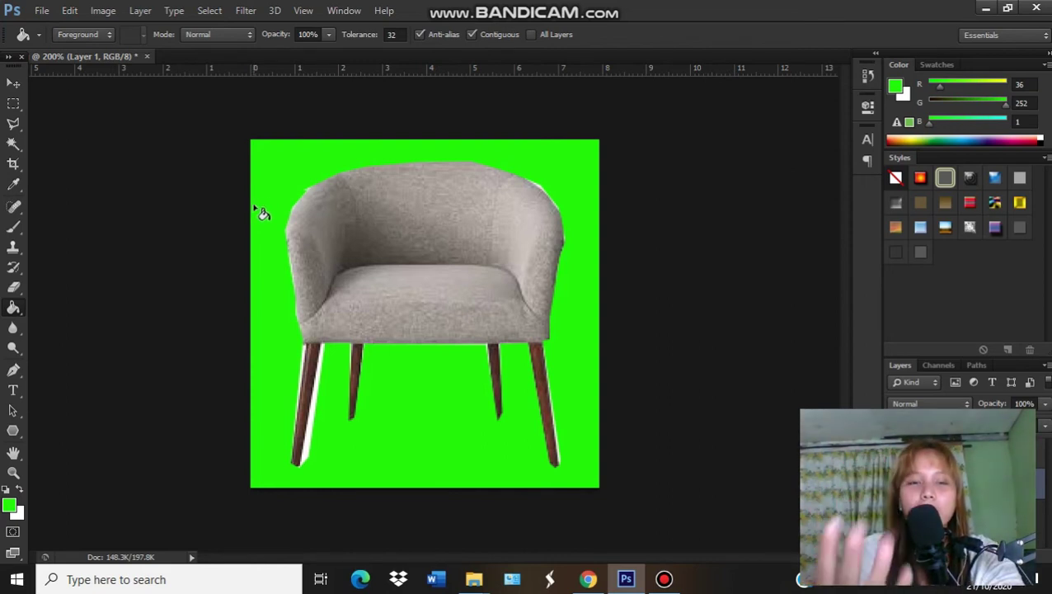
left_click(13, 85)
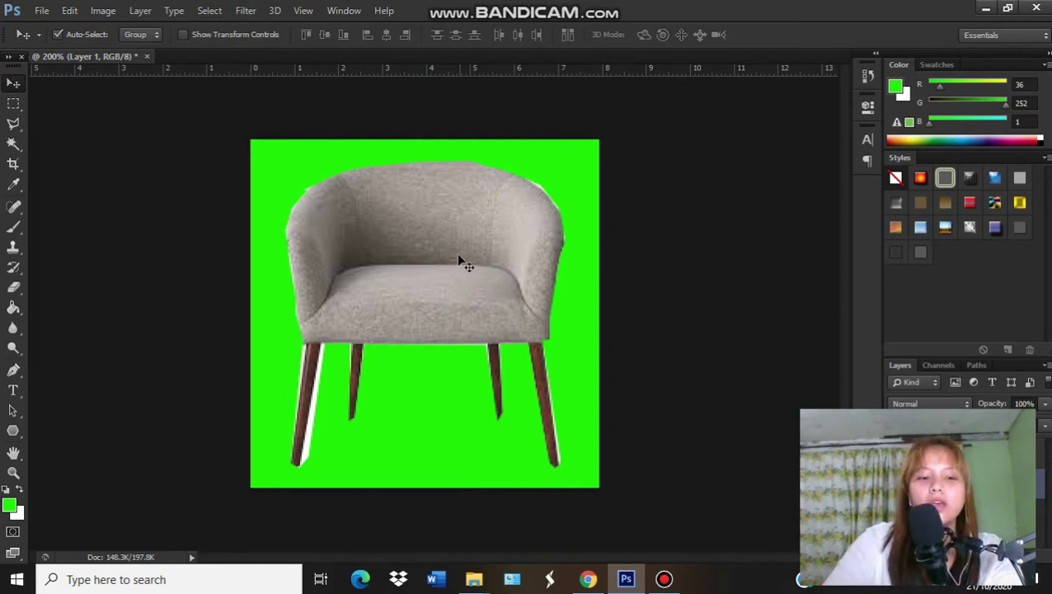
key("ctrl+z")
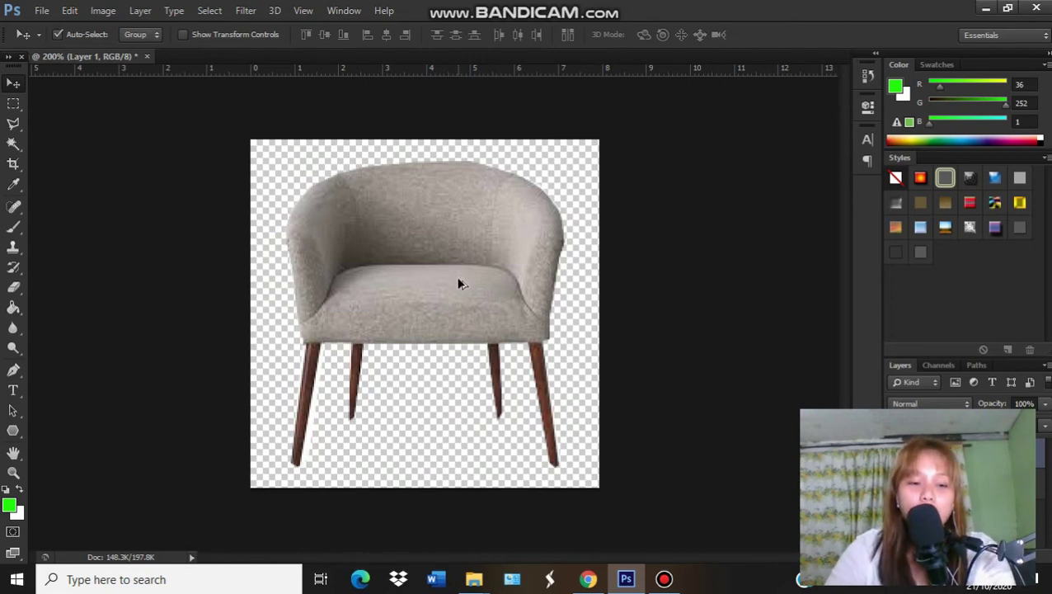
- Undo back to before the white background was deleted, and clear the restored selection around the chair
key("ctrl+alt+z")
key("ctrl+alt+z")
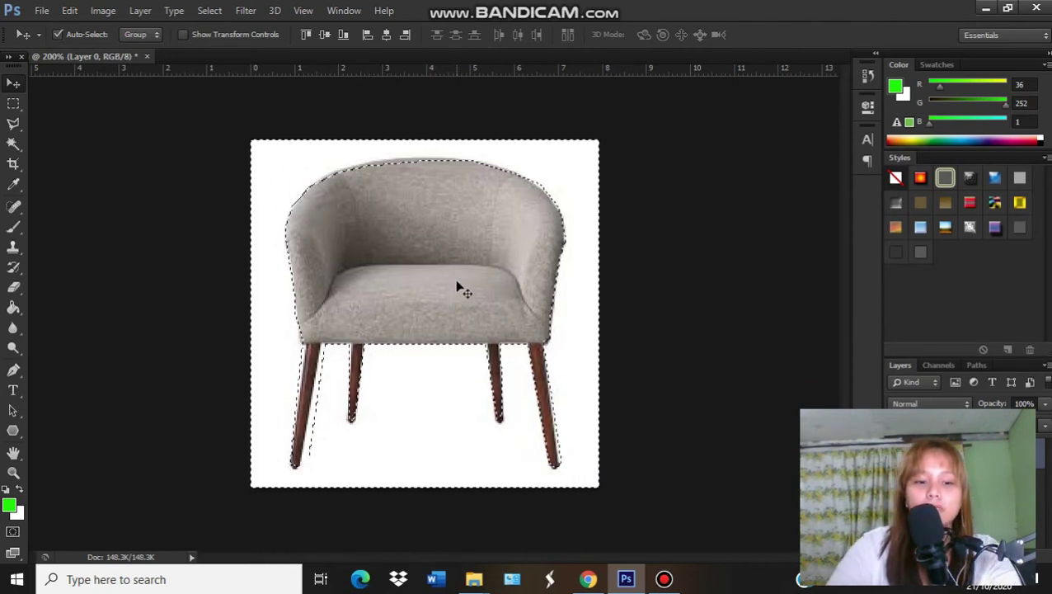
key("ctrl+d")
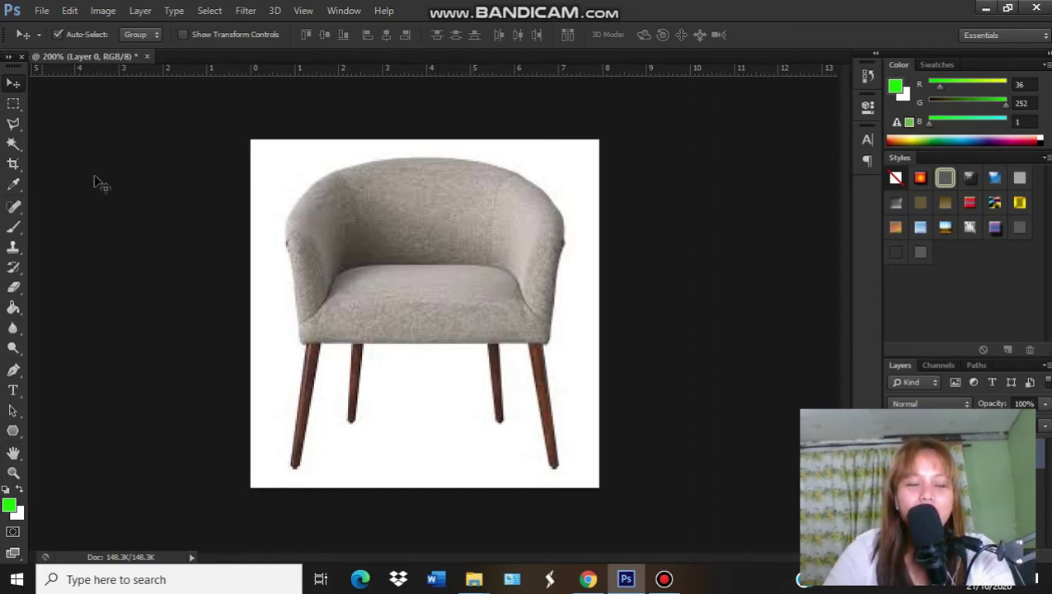
- Select the white background around the chair with the Magic Wand at tolerance 32, delete it and deselect
left_click(12, 145)
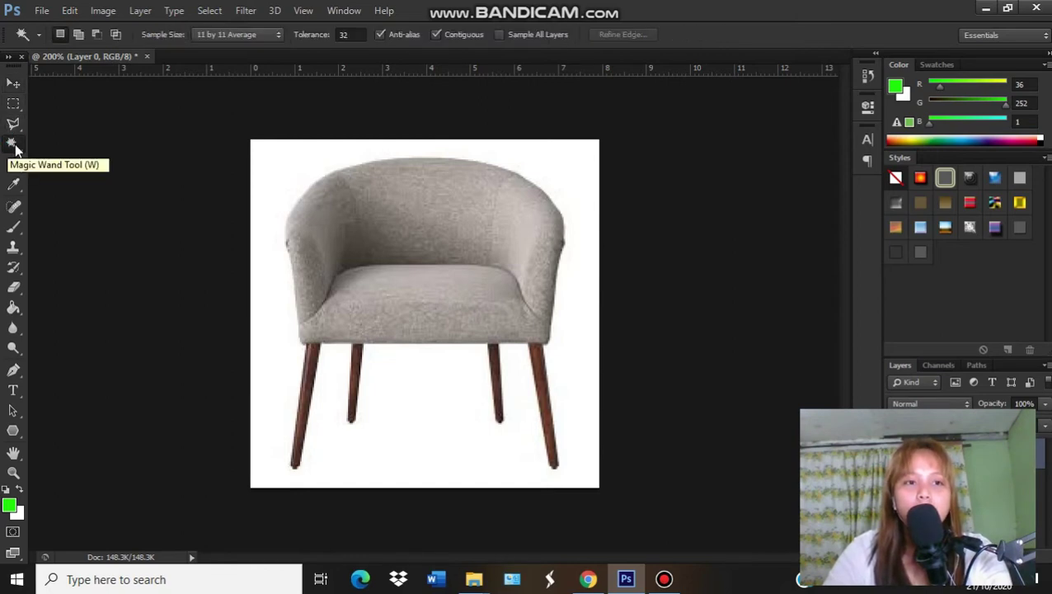
right_click(12, 146)
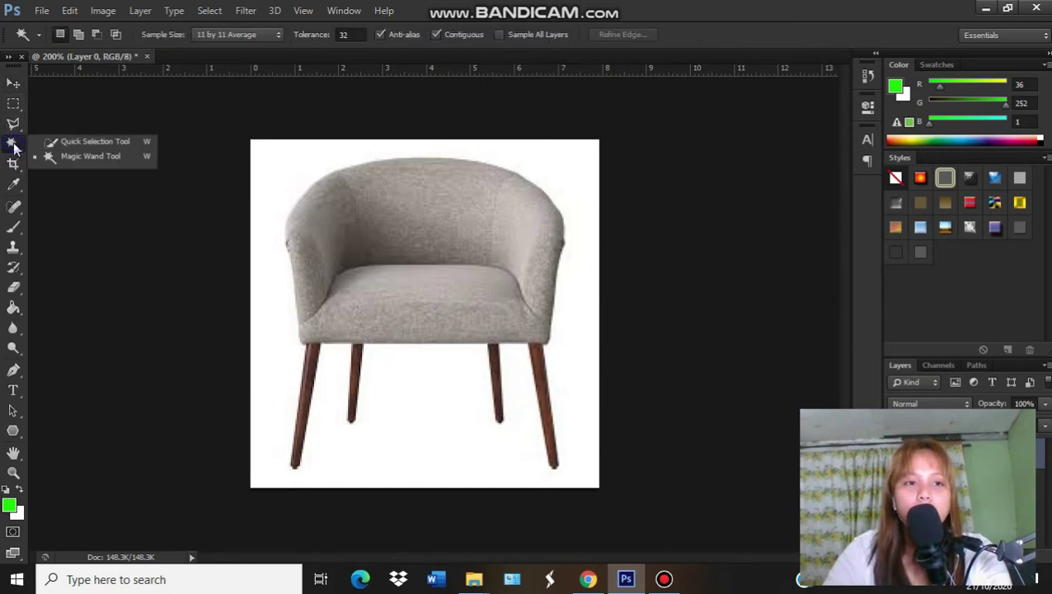
left_click(68, 157)
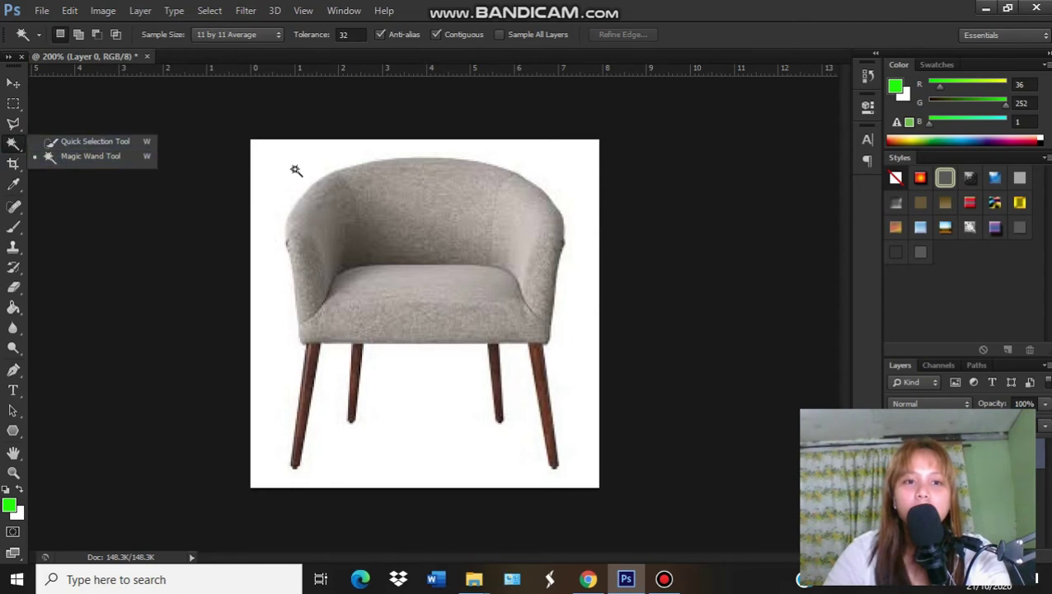
left_click(295, 171)
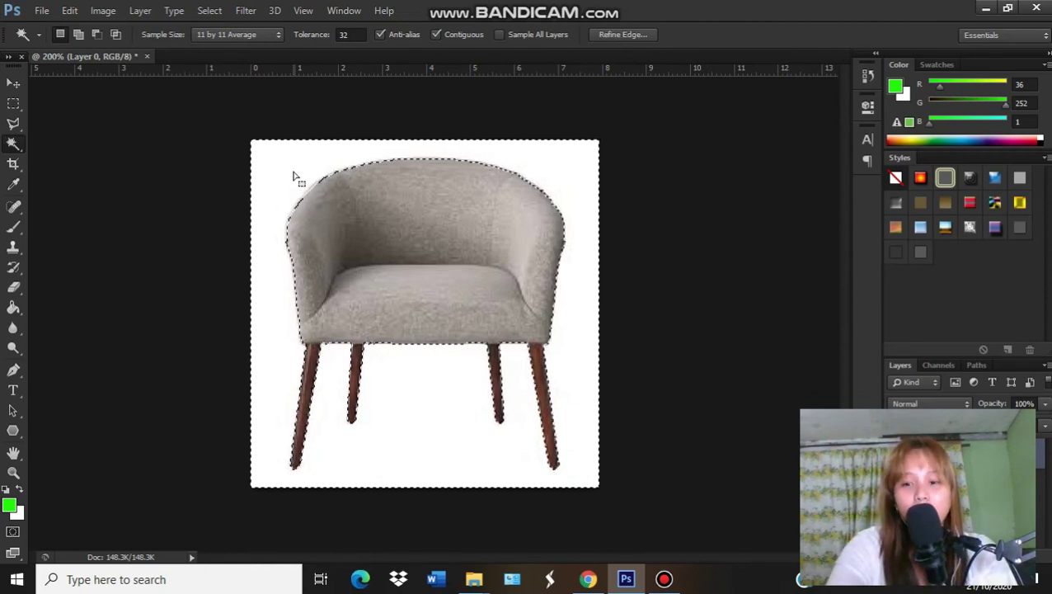
key("Delete")
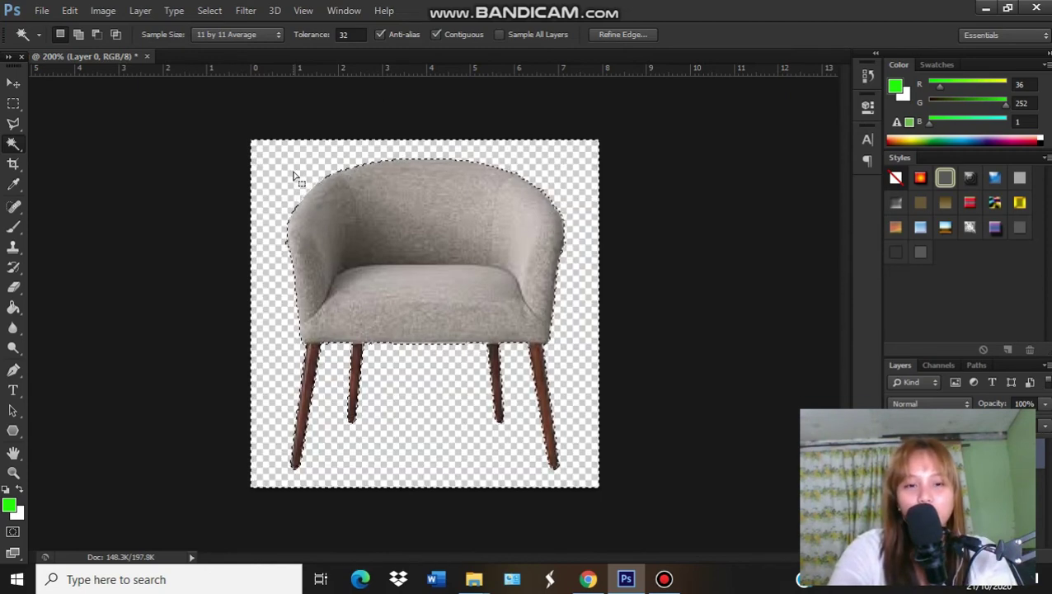
key("ctrl+d")
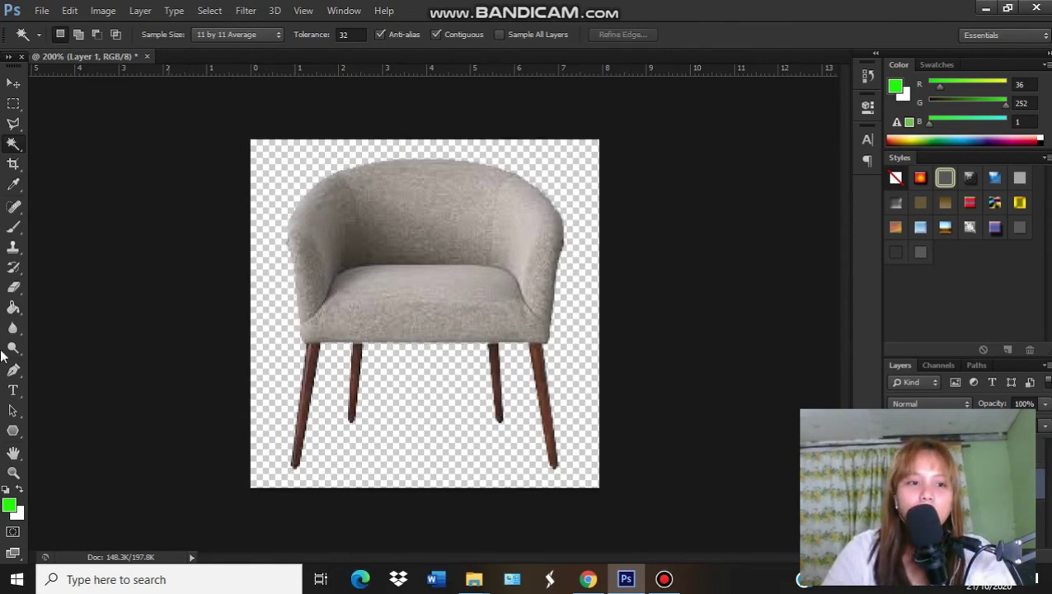
- Fill the layer behind the chair with the bright green foreground colour using the Paint Bucket, and nudge the chair slightly to the right
left_click(12, 308)
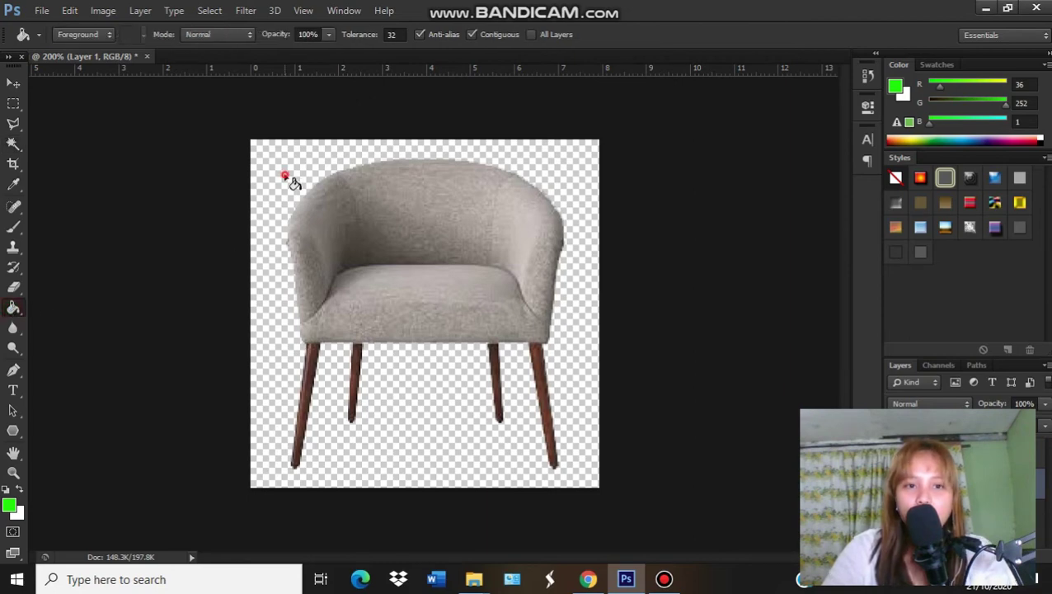
left_click(284, 177)
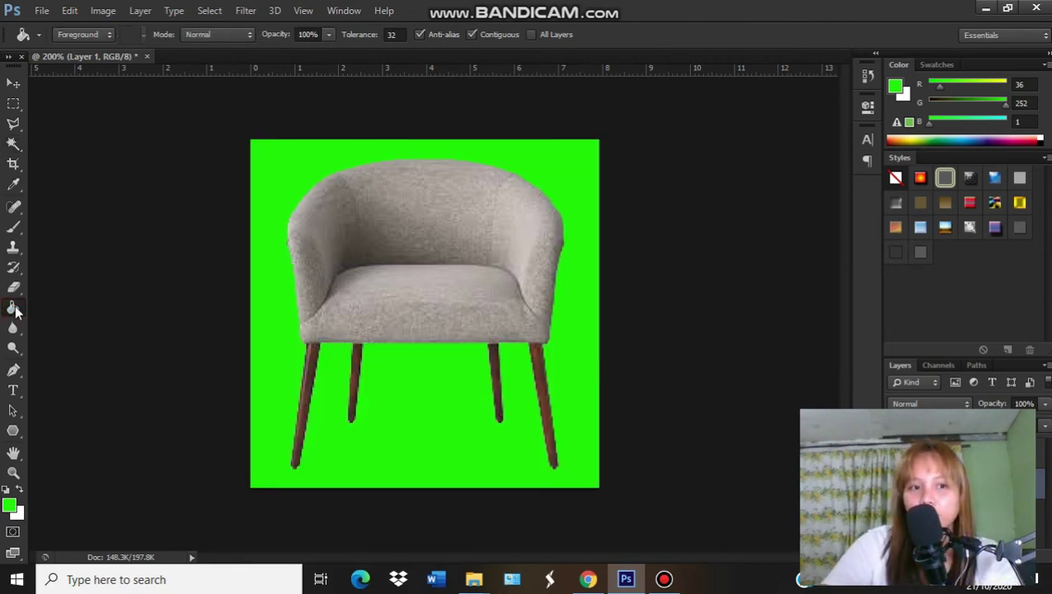
left_click(12, 84)
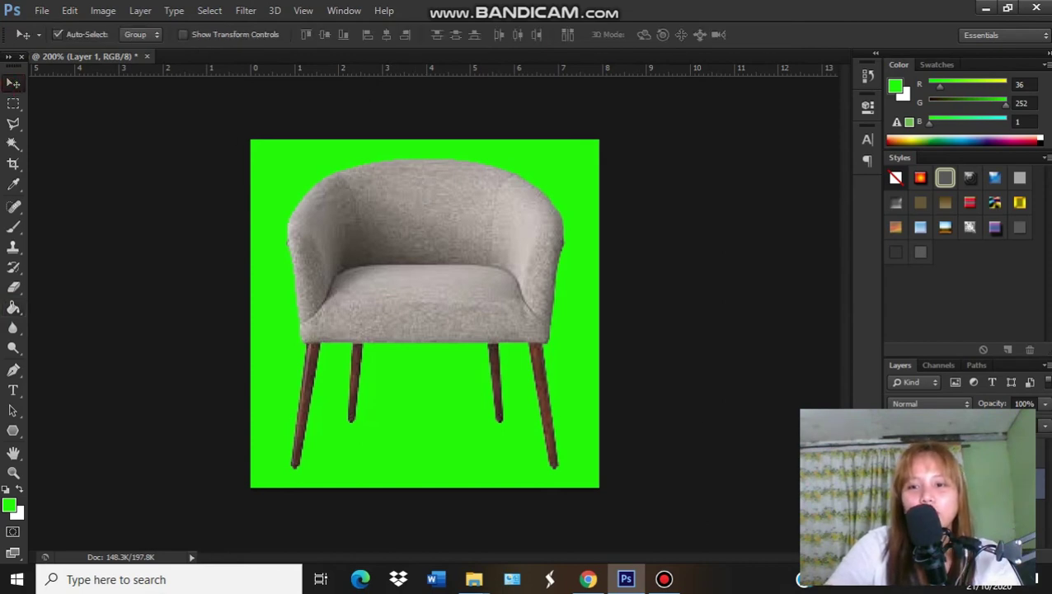
mouse_move(509, 301)
left_mouse_down()
mouse_move(430, 329)
mouse_move(468, 350)
mouse_move(474, 308)
mouse_move(578, 294)
mouse_move(495, 326)
mouse_move(495, 292)
mouse_move(509, 286)
mouse_move(496, 296)
left_mouse_up()
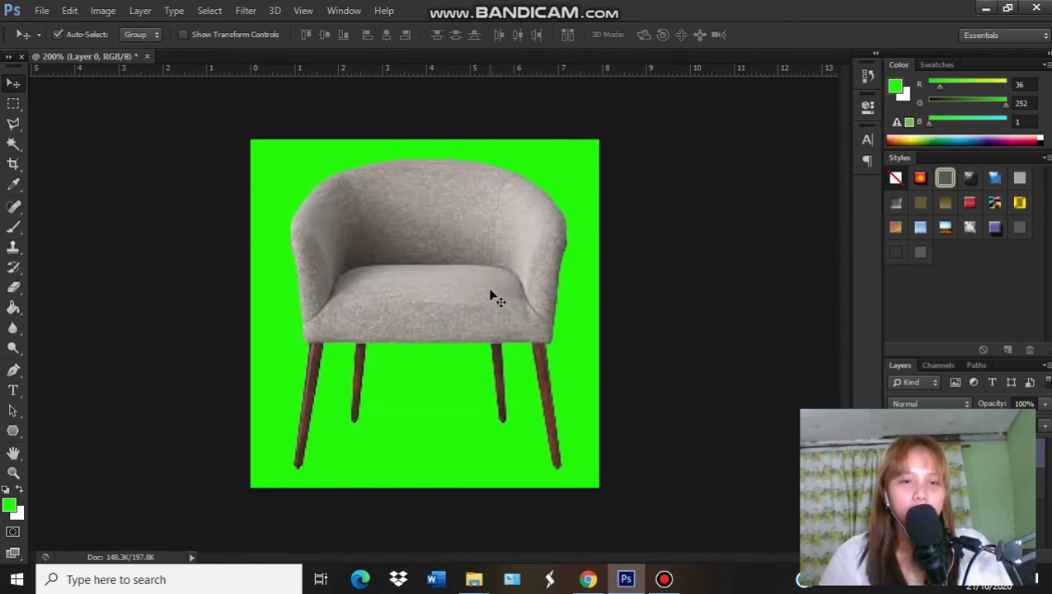
left_click(13, 144)
left_click(13, 125)
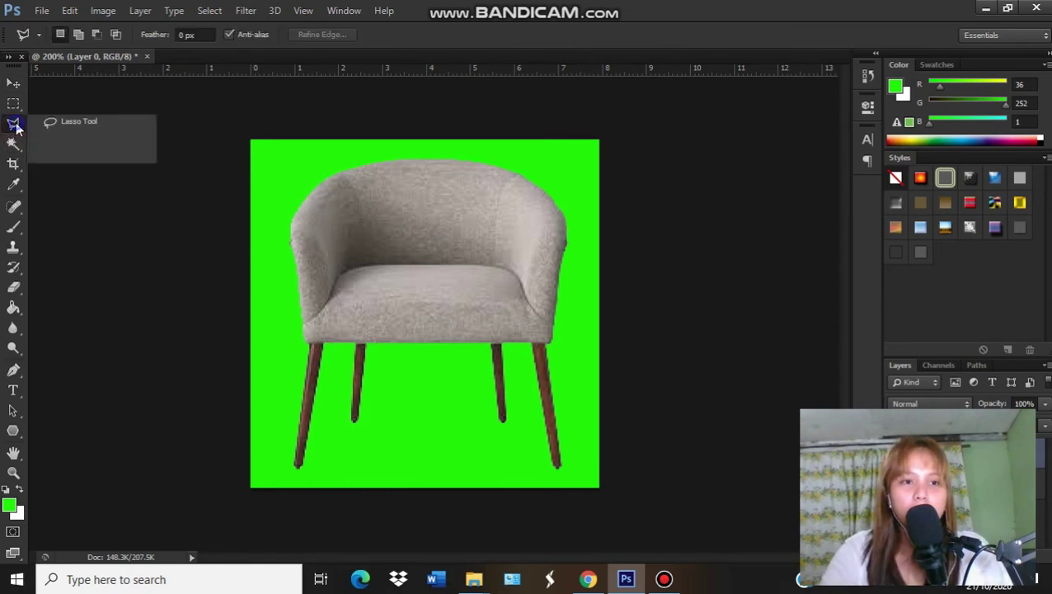
left_click(13, 124)
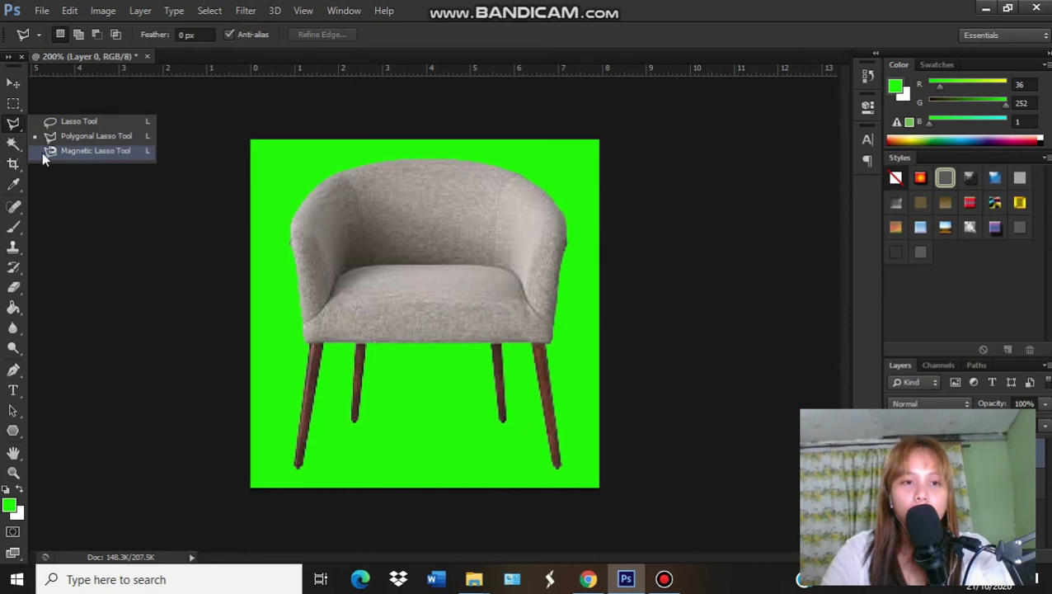
left_click(12, 146)
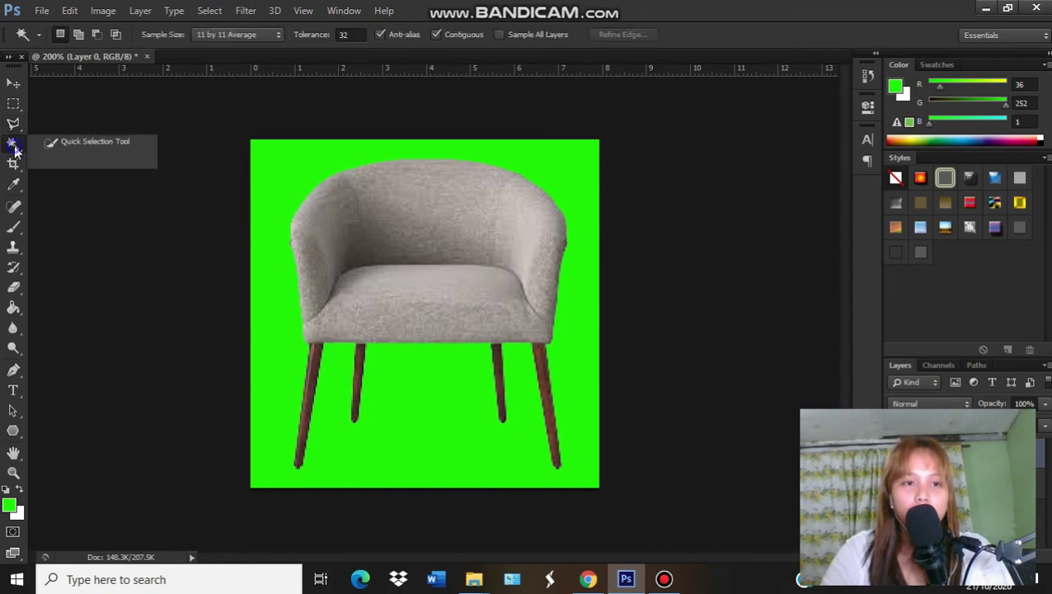
left_click(15, 86)
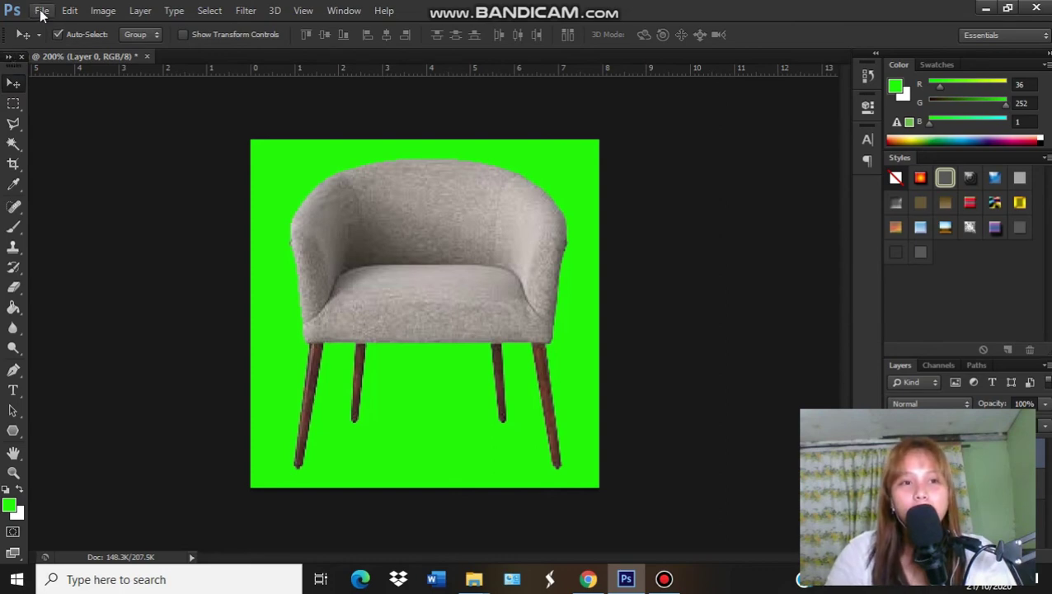
- Save the document as yt.psd in the yt folder with Maximize Compatibility enabled
left_click(41, 12)
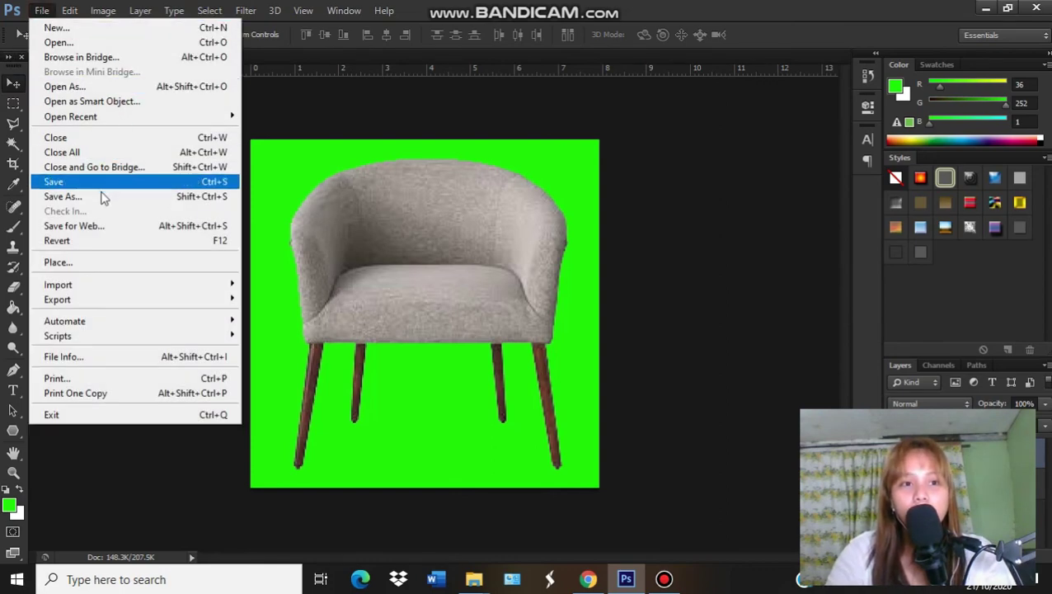
left_click(99, 200)
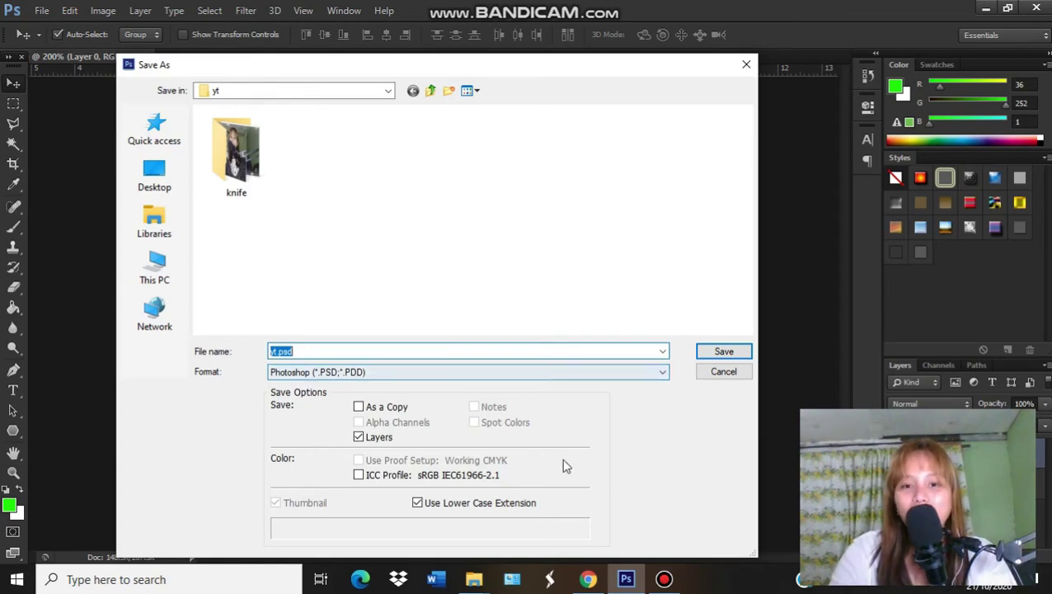
left_click(723, 352)
left_click(698, 176)
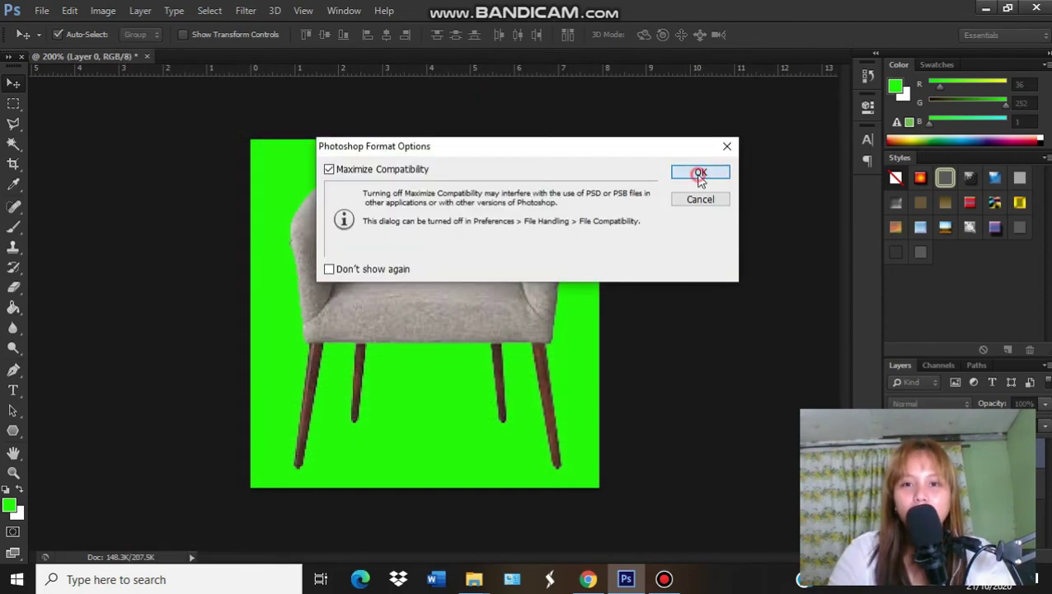
- Save a JPEG copy named "green bg chair" in the yt folder at quality 8 (High), Baseline ("Standard")
left_click(38, 11)
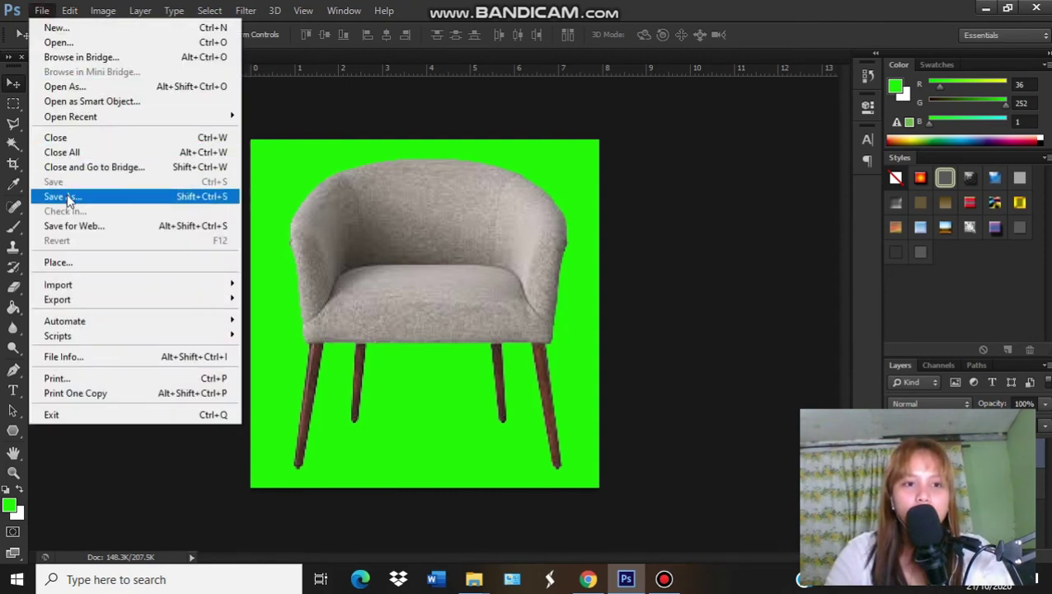
left_click(67, 196)
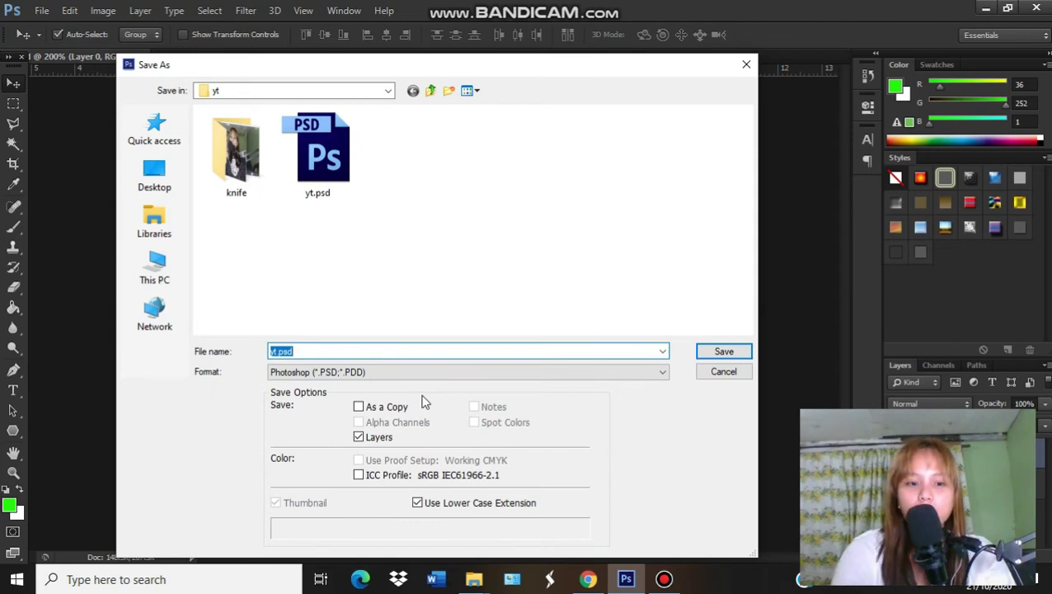
key("XF86MonBrightnessUp")
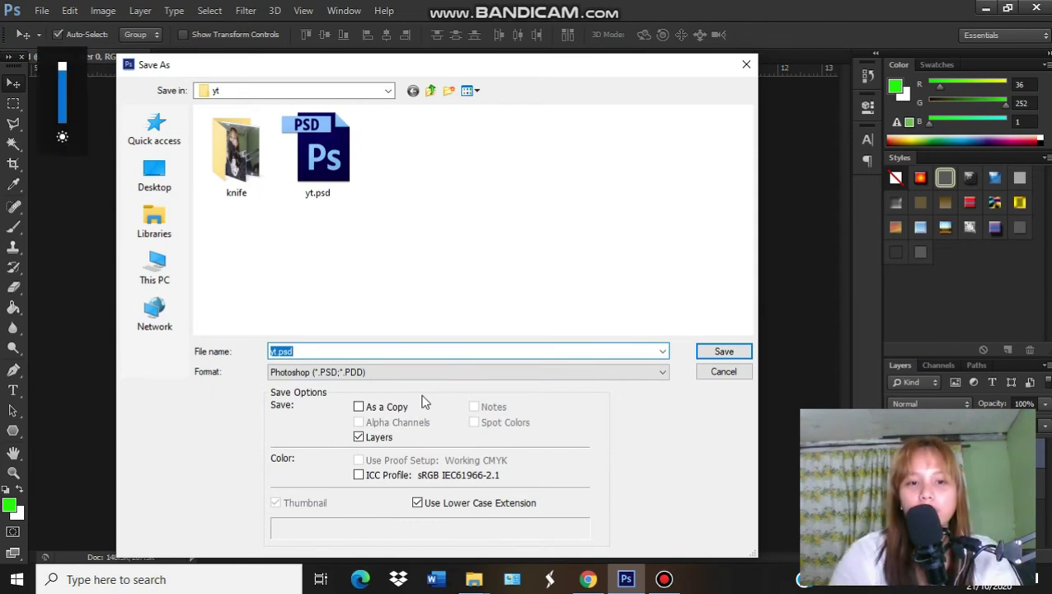
left_click(388, 373)
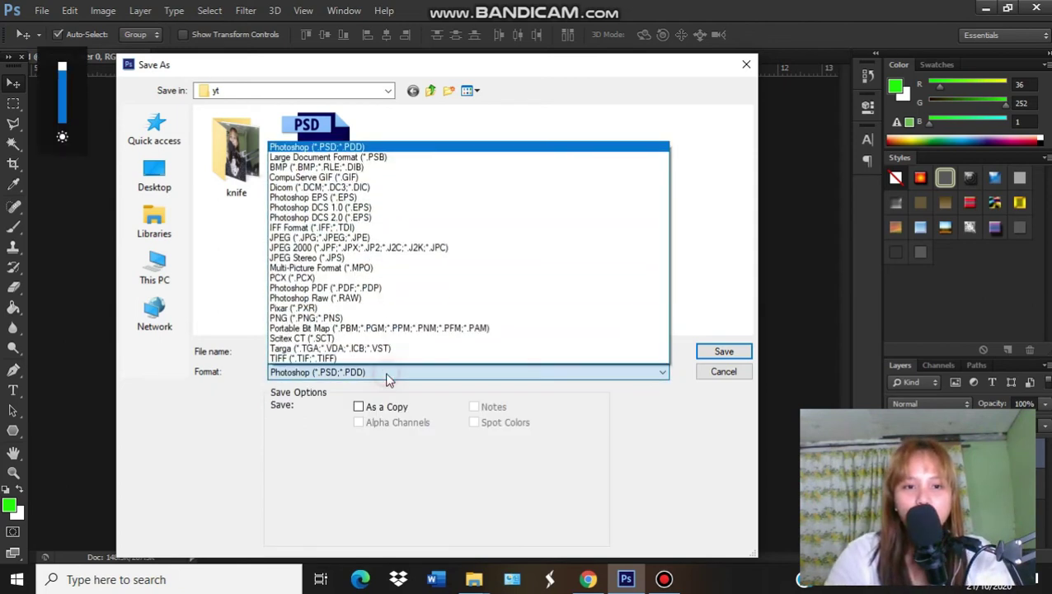
left_click(320, 238)
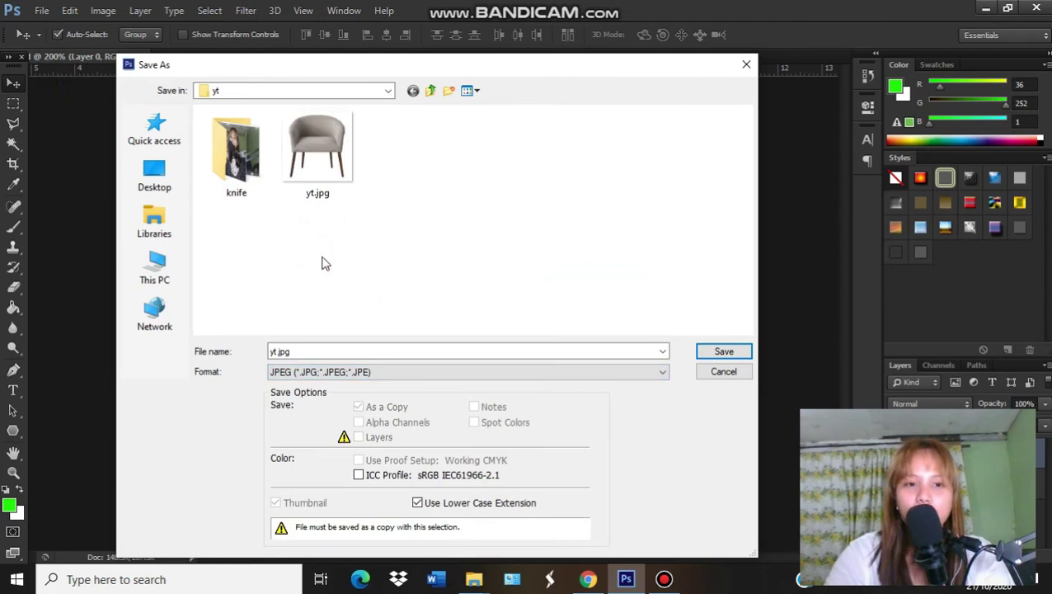
double_click(307, 347)
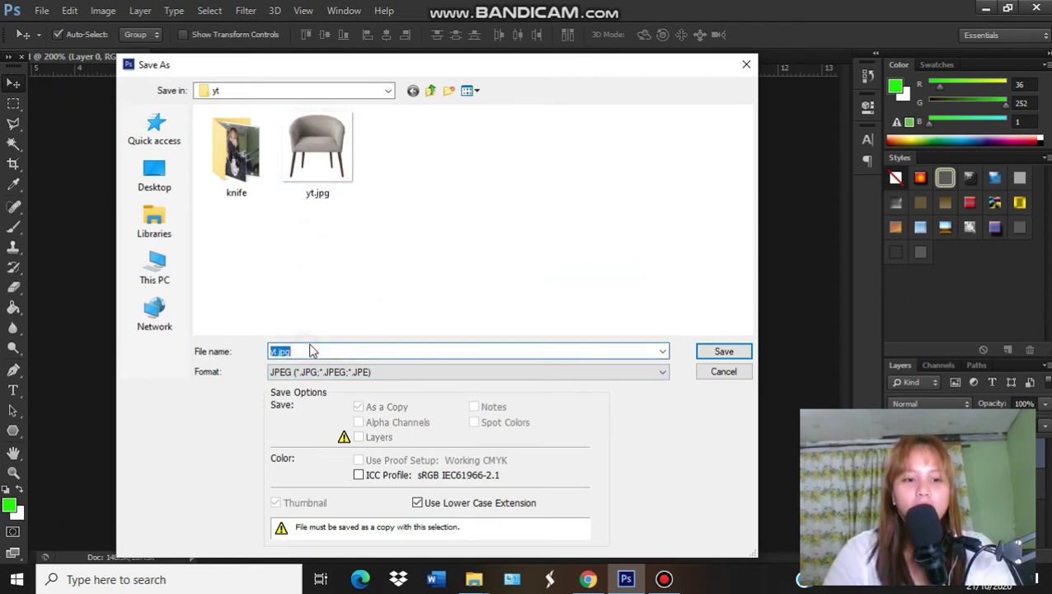
type("green bg chair")
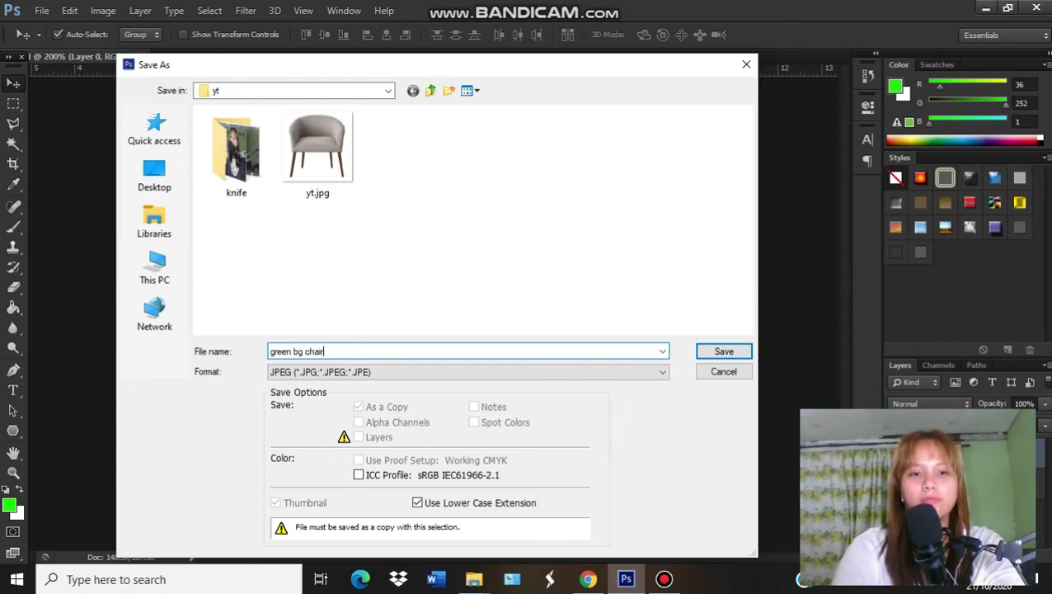
left_click(738, 352)
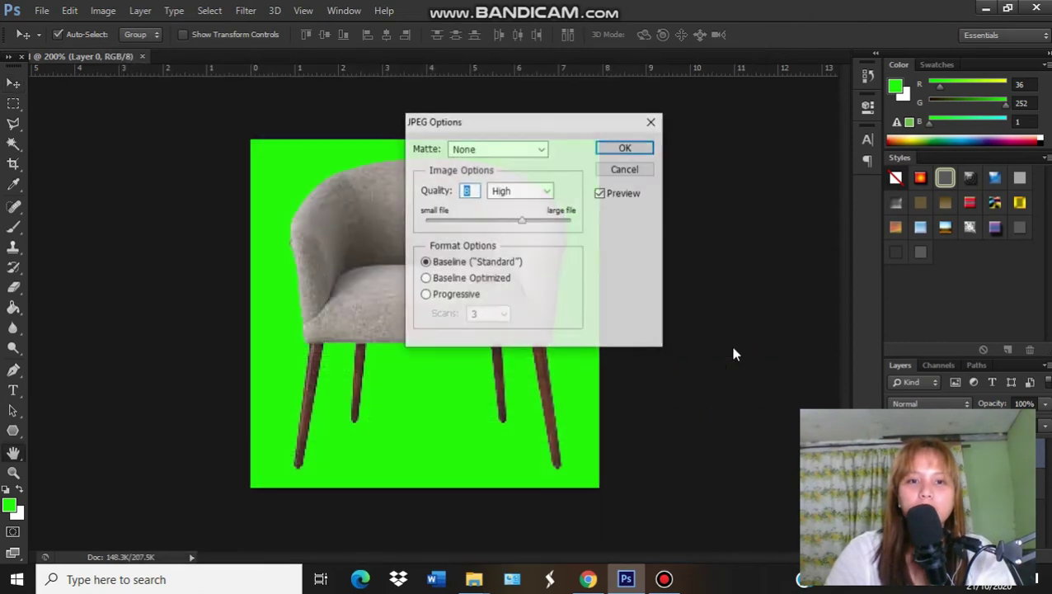
left_click(625, 152)
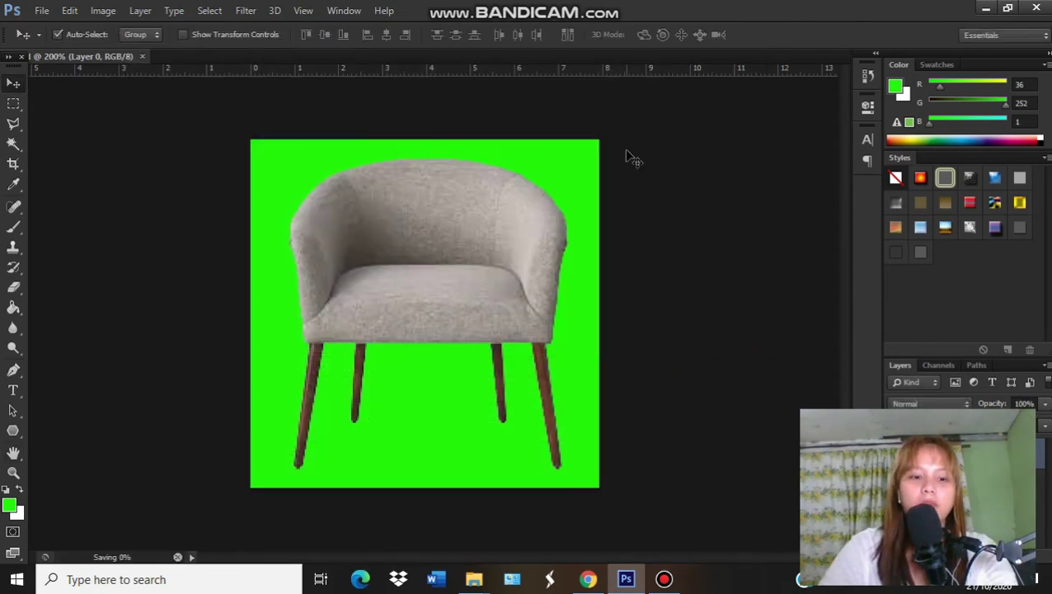
- Switch to File Explorer and open green bg chair.jpg from the yt folder on the Desktop
key("super+e")
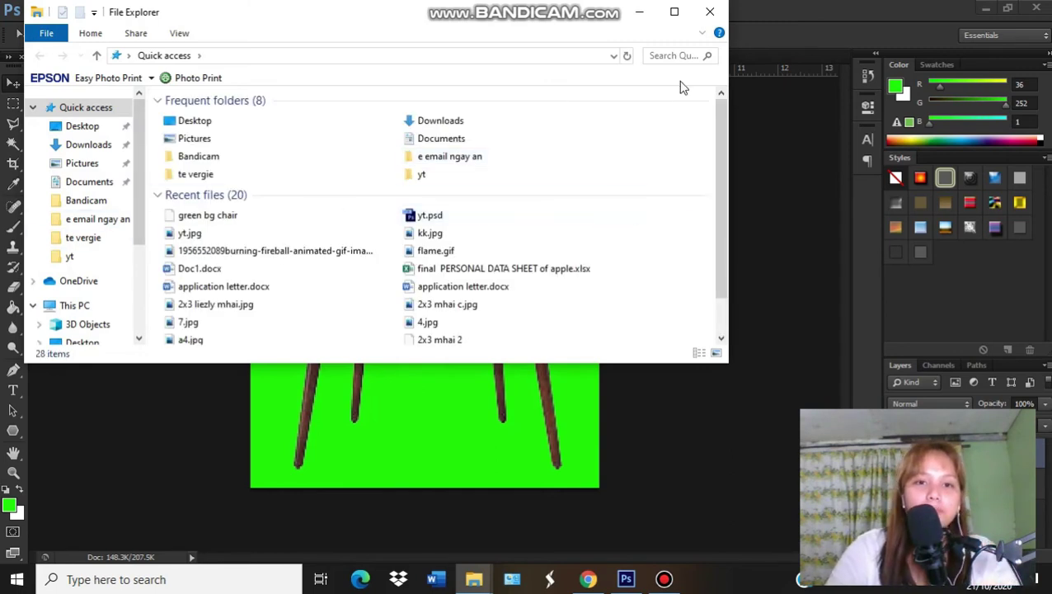
left_click(81, 127)
left_click(200, 150)
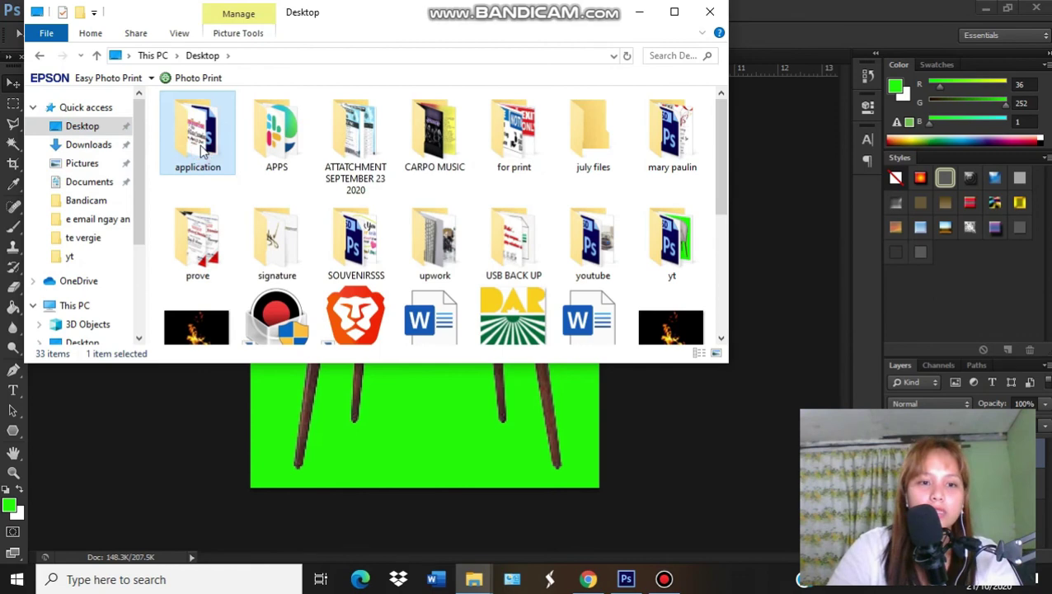
type("yt")
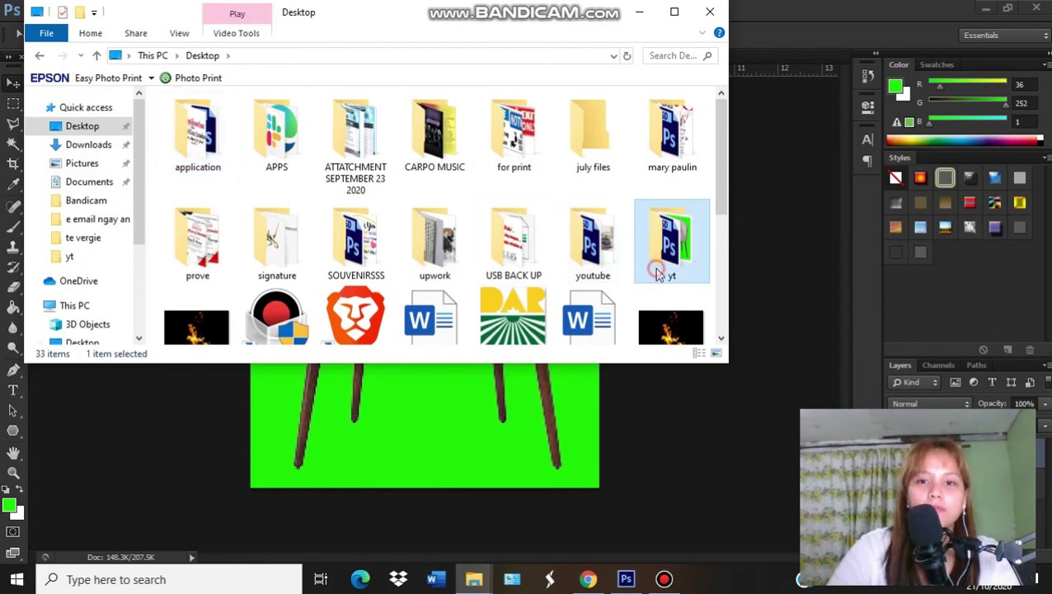
double_click(659, 265)
double_click(373, 155)
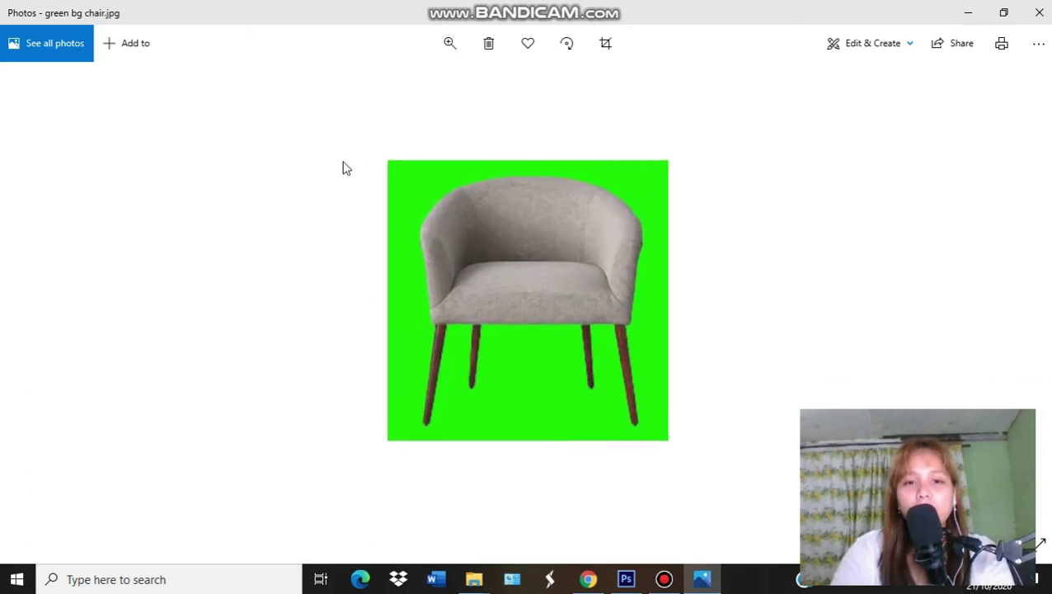
- Examine the exported chair image enlarged, and close the photo viewer and File Explorer to return to Photoshop
scroll(425, 284, "up", 2)
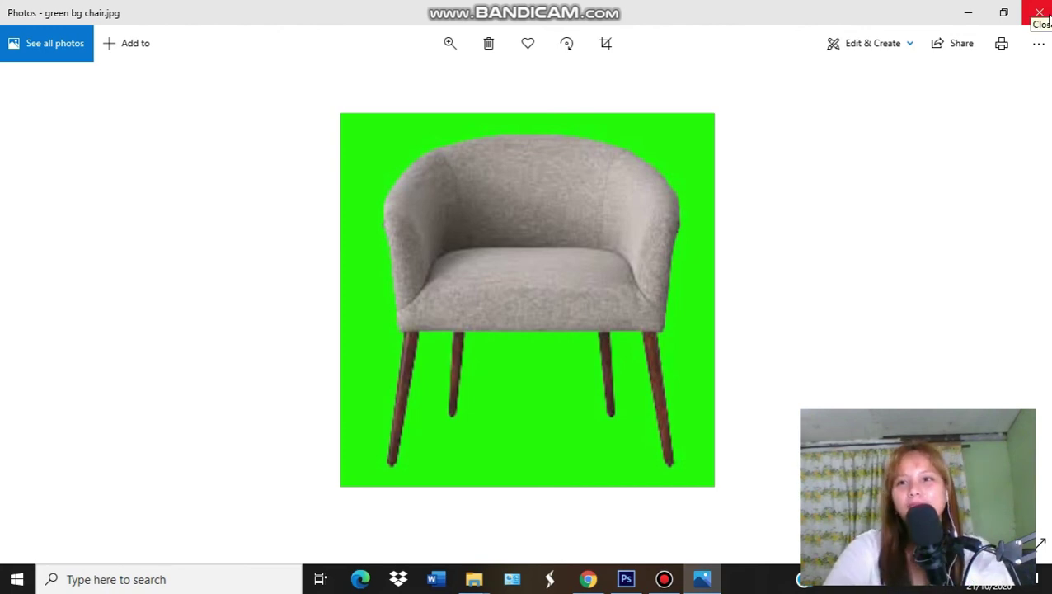
left_click(1039, 11)
left_click(712, 9)
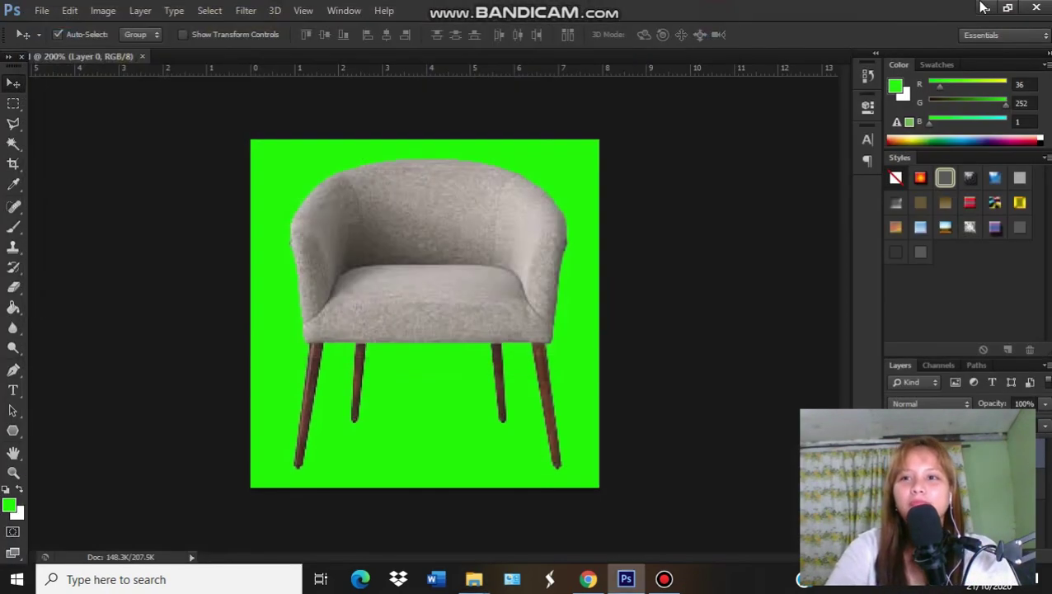